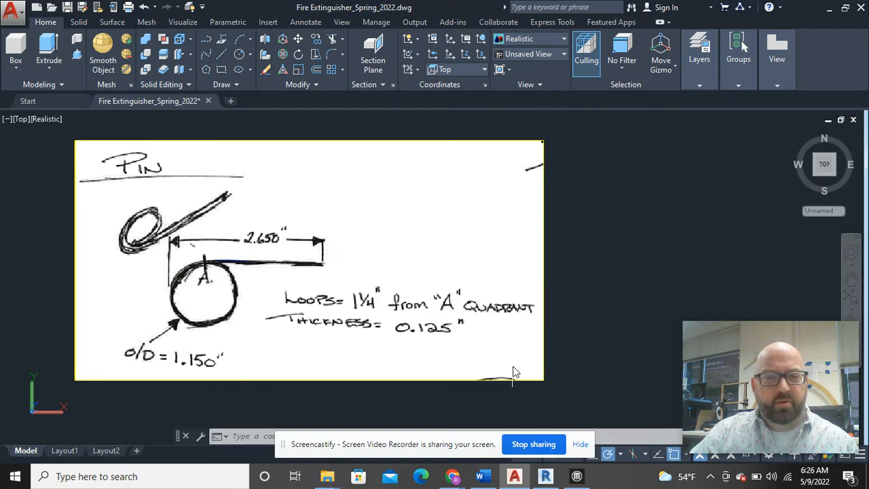
Examine the pin sketch's dimensions and loop notes, and compare them with the pin in the Fire Extinguisher Images document.
scroll(479, 309, down, 2)
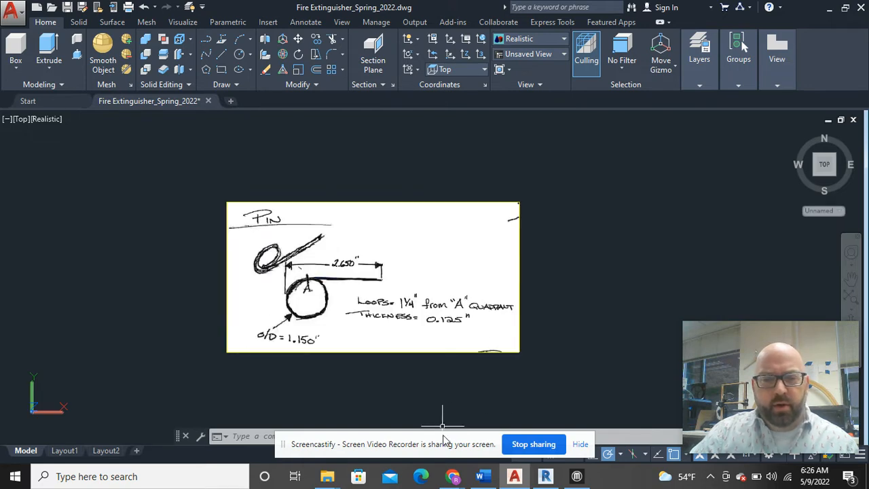
mouse_move(480, 477)
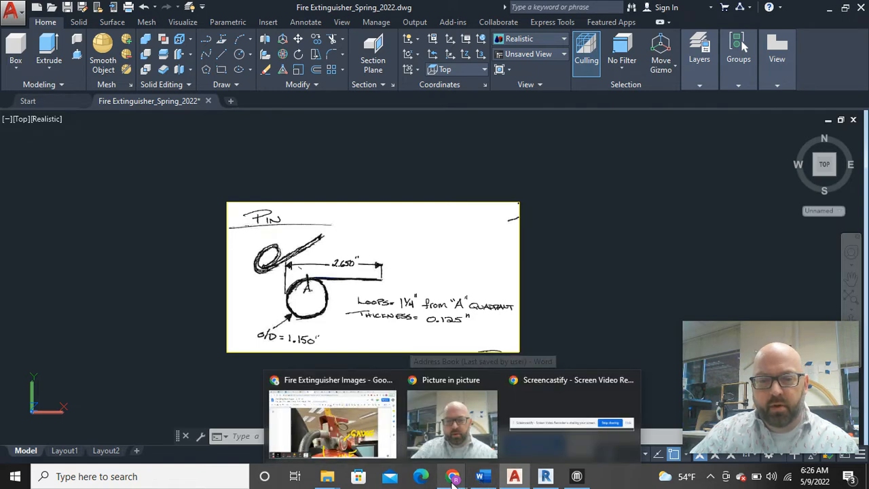
click(332, 422)
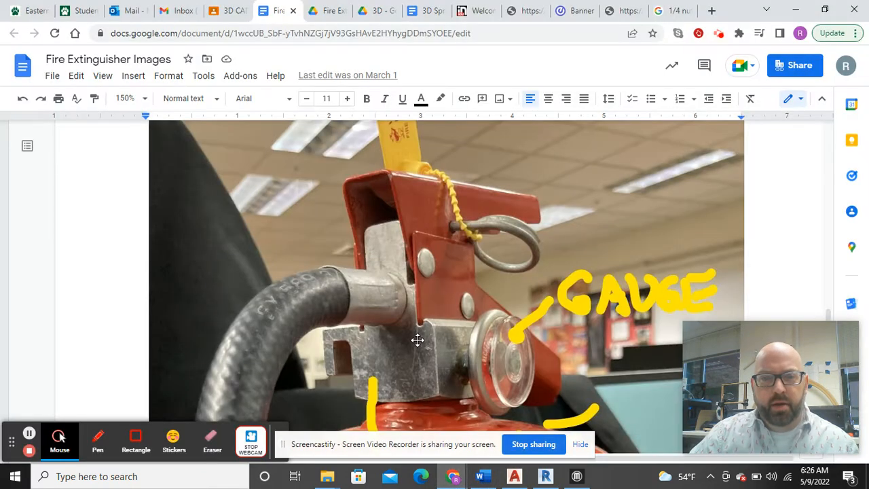
click(514, 477)
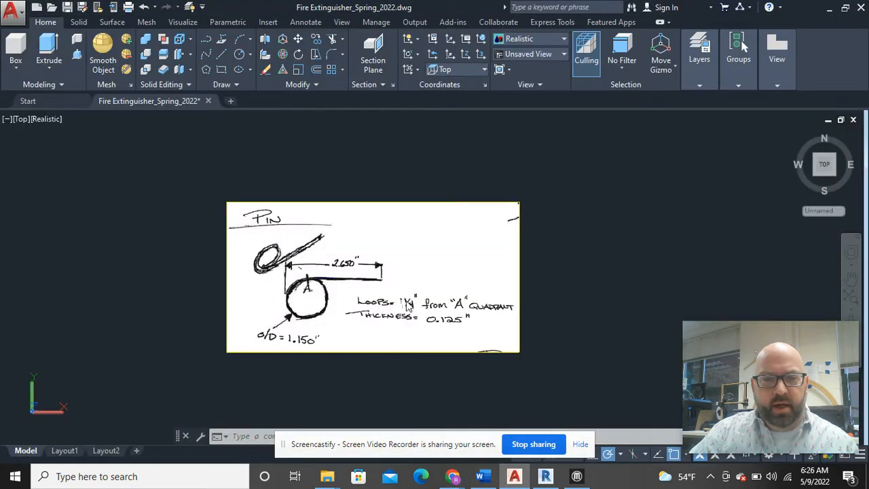
scroll(407, 305, up, 5)
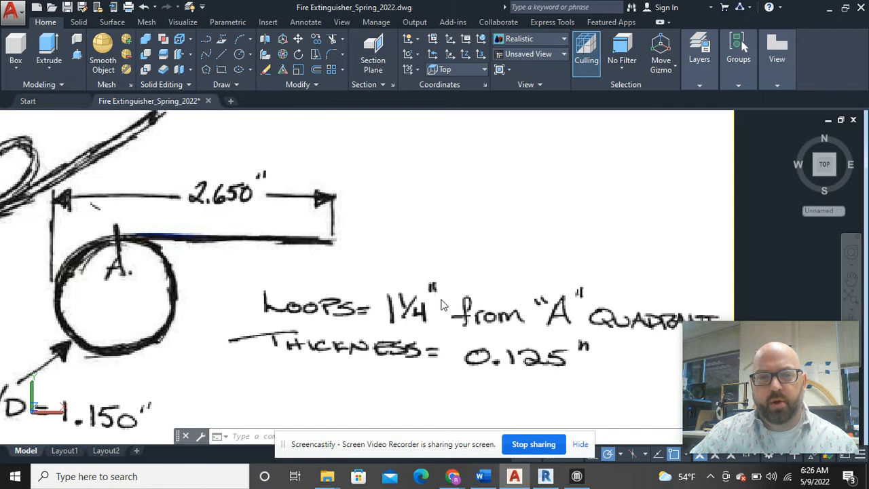
scroll(446, 317, down, 4)
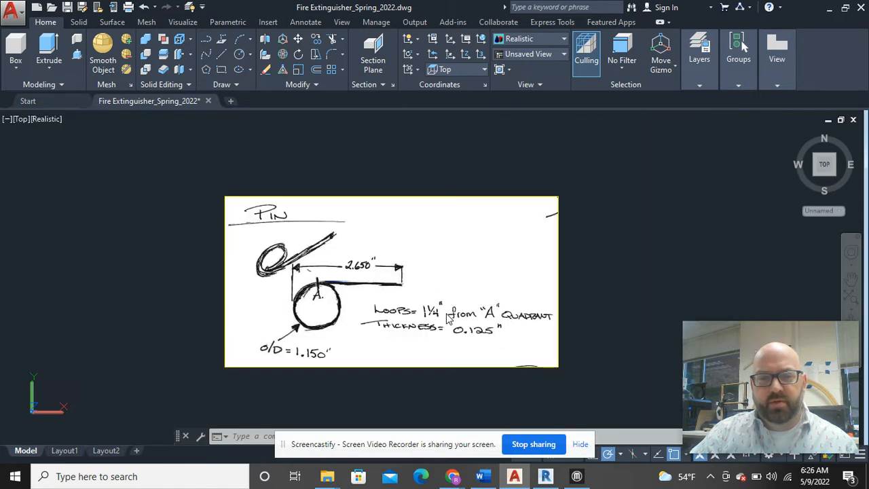
scroll(446, 318, up, 1)
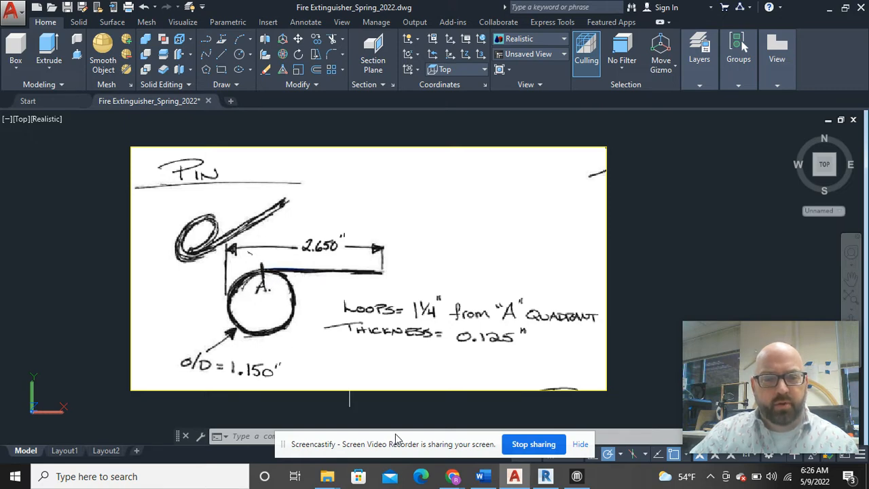
mouse_move(452, 476)
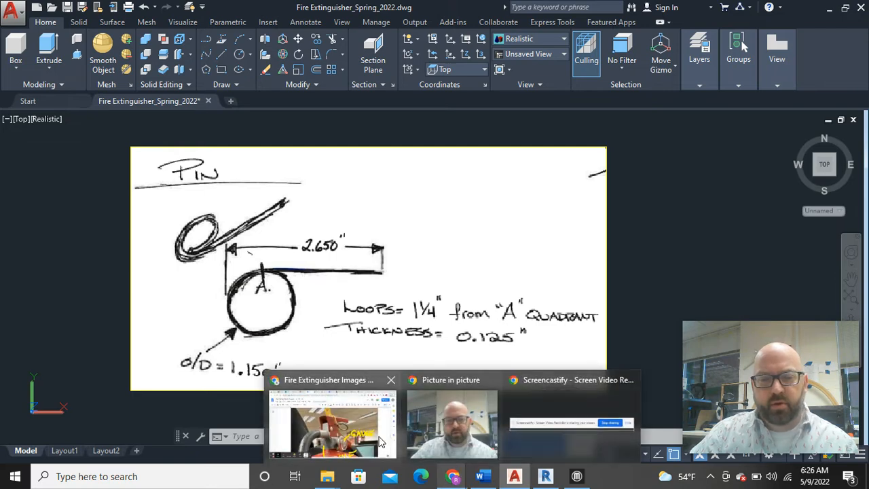
click(381, 442)
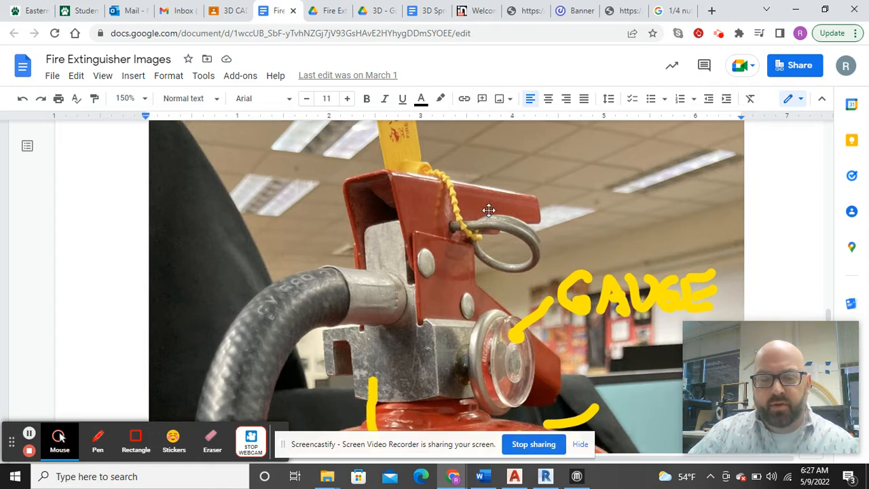
mouse_move(513, 477)
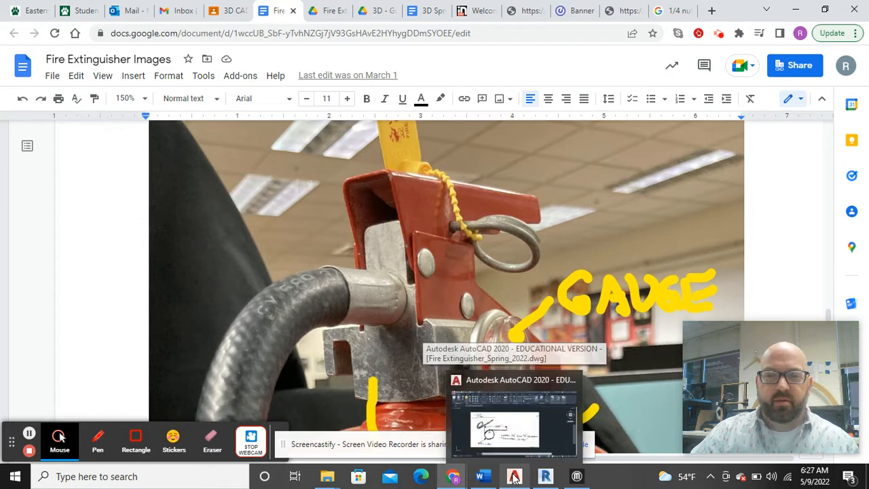
click(514, 477)
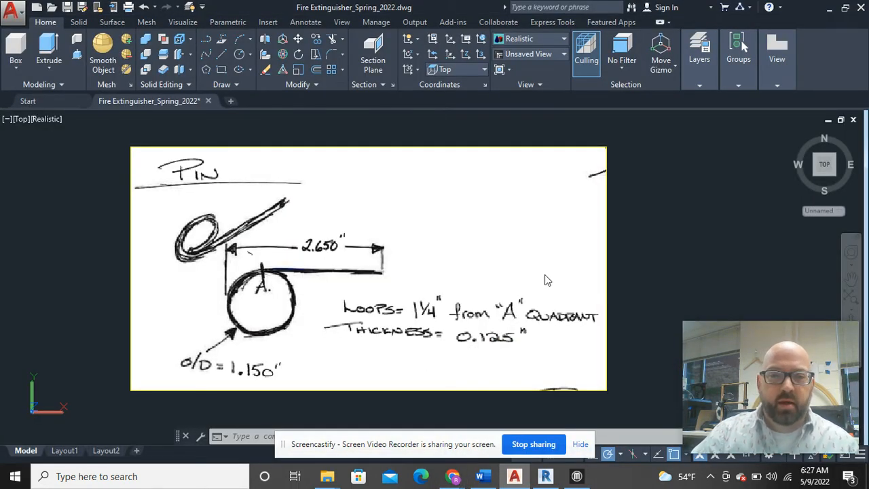
scroll(545, 279, down, 2)
middle_drag(644, 285, 445, 262)
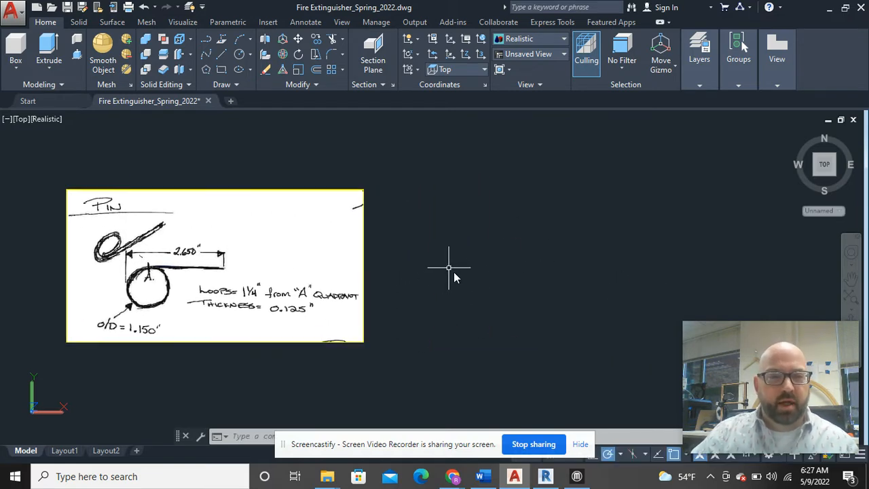
scroll(314, 310, up, 2)
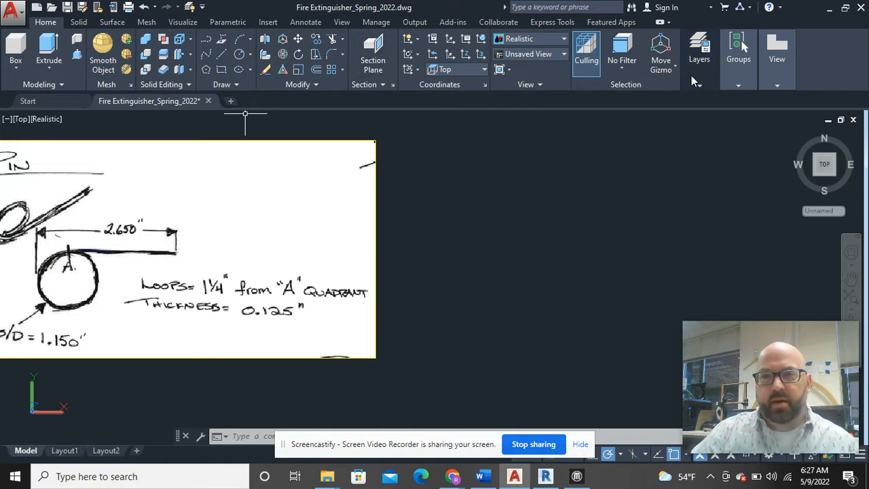
mouse_move(692, 78)
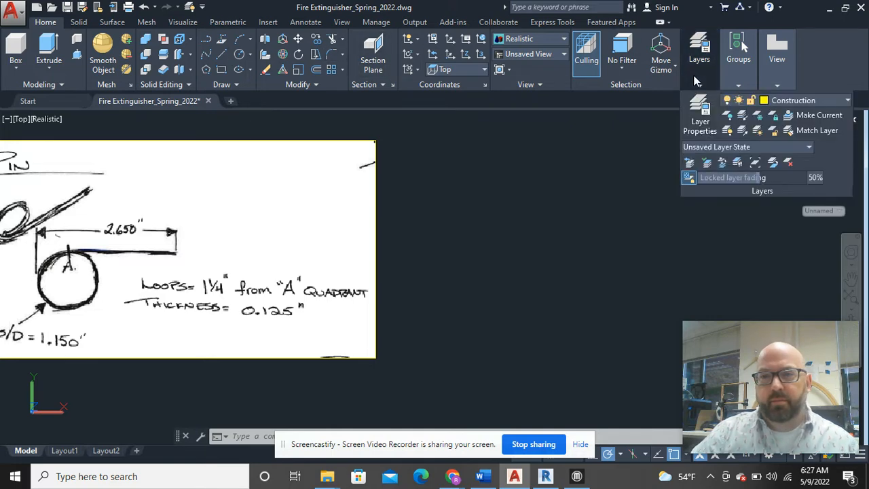
click(222, 55)
mouse_move(484, 220)
middle_down()
mouse_move(564, 228)
mouse_move(541, 228)
middle_up()
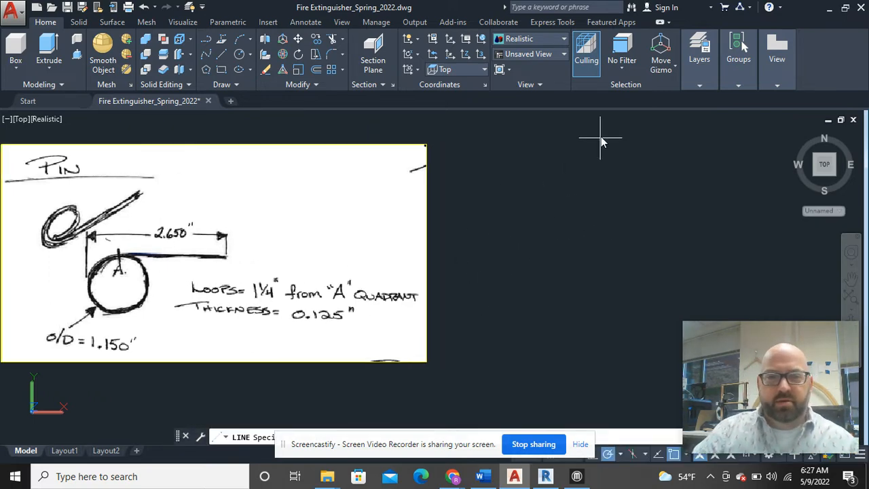
click(517, 175)
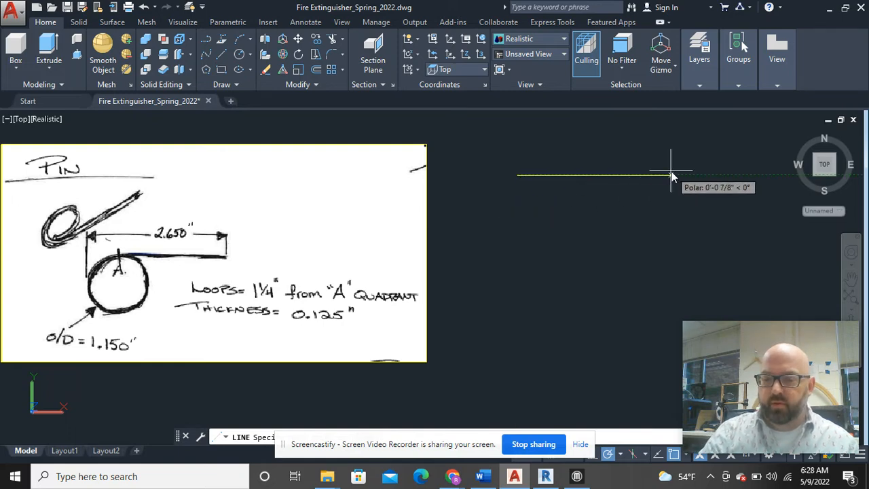
key(Return)
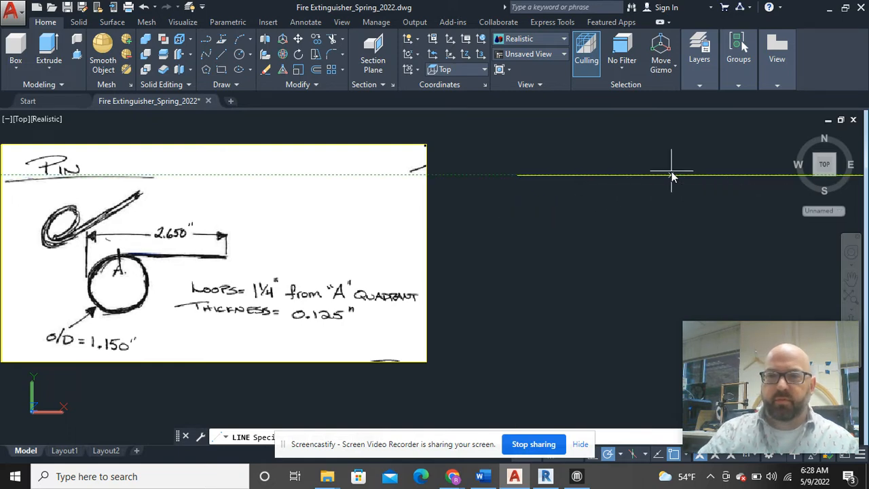
scroll(669, 236, down, 2)
right_click(664, 238)
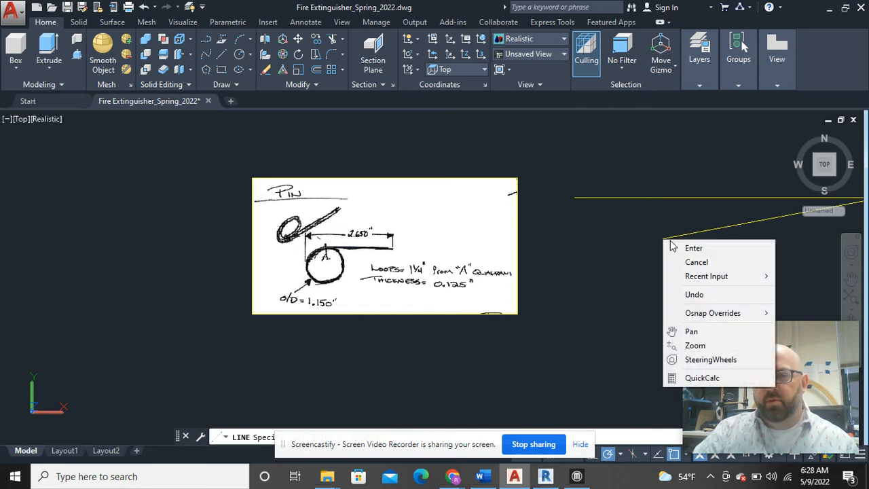
click(693, 248)
click(683, 242)
click(627, 142)
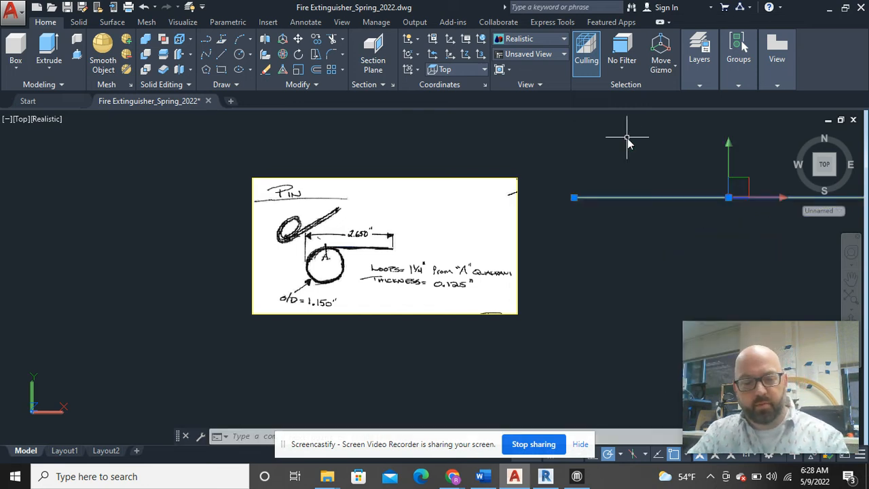
key(Delete)
Draw a horizontal line 2.650 inches long beside the pin sketch, matching the sketch's overall length dimension.
text(l)
key(Return)
click(556, 200)
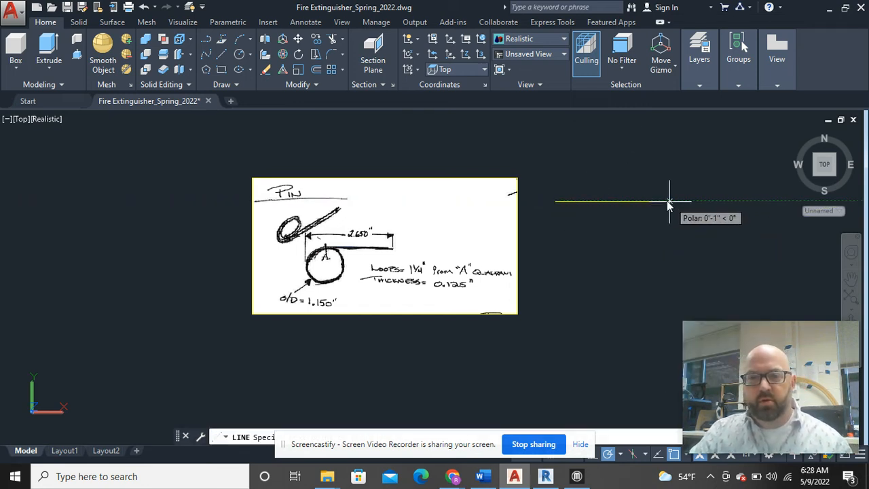
key(Return)
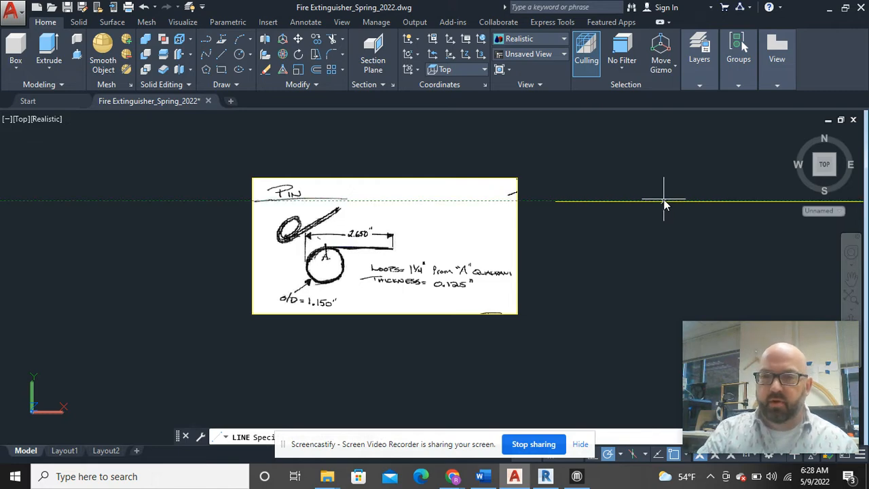
scroll(663, 199, down, 5)
middle_drag(692, 213, 575, 215)
scroll(575, 215, up, 4)
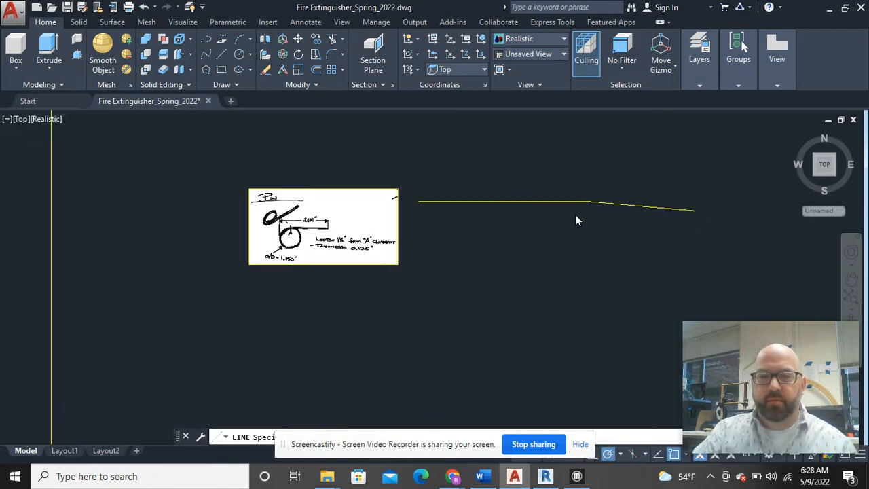
right_click(555, 156)
click(574, 160)
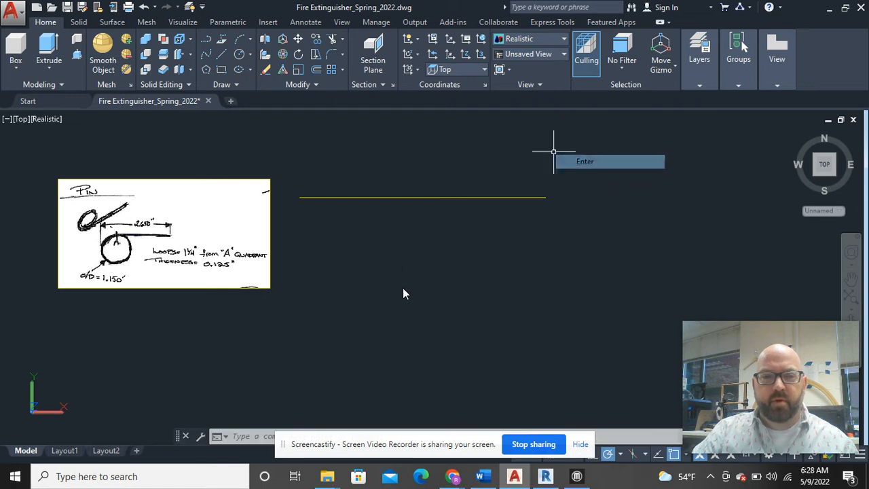
Enlarge the pin sketch image by stretching its lower-left corner outward.
click(155, 270)
middle_drag(173, 339, 316, 343)
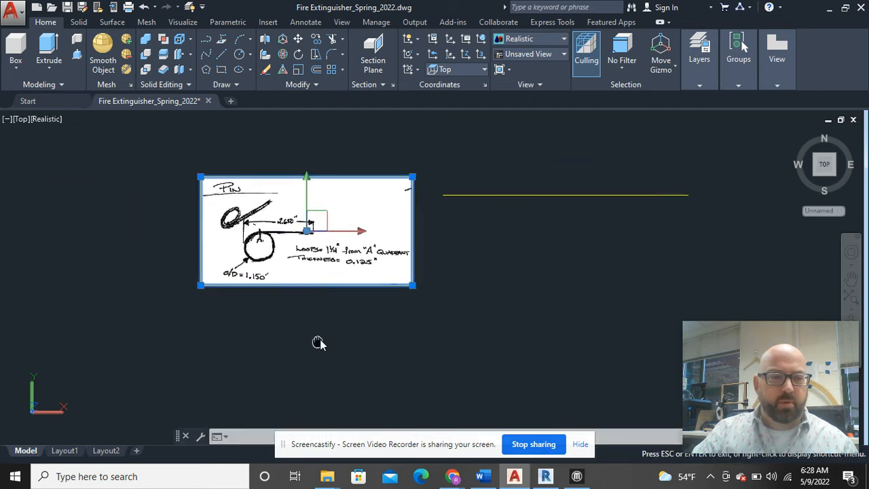
click(202, 284)
click(117, 327)
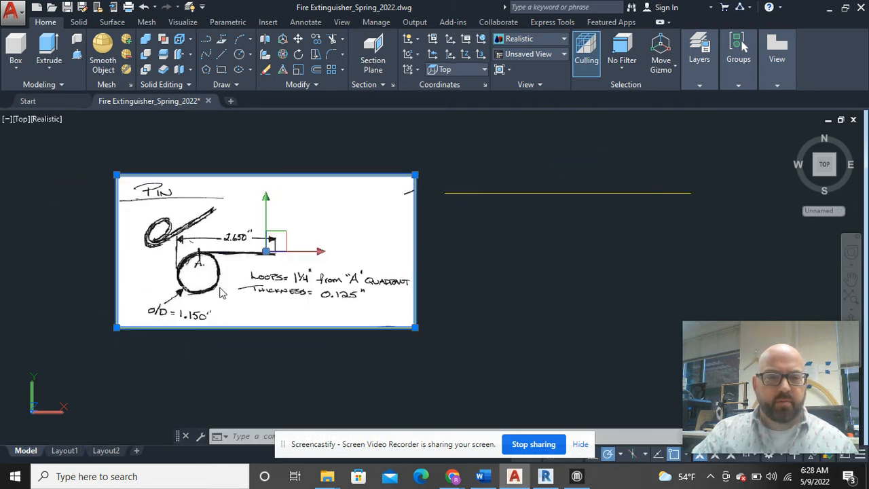
middle_drag(434, 288, 398, 264)
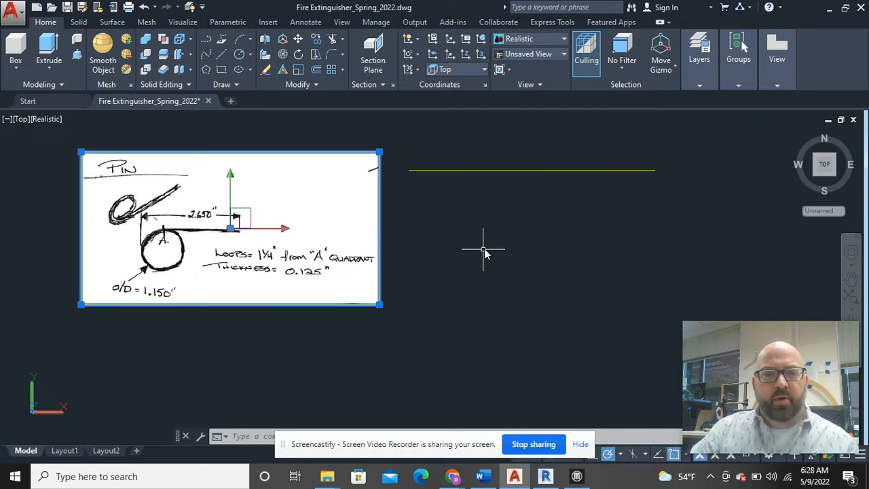
Draw a vertical line straight down from the left endpoint of the horizontal line.
click(223, 57)
click(409, 170)
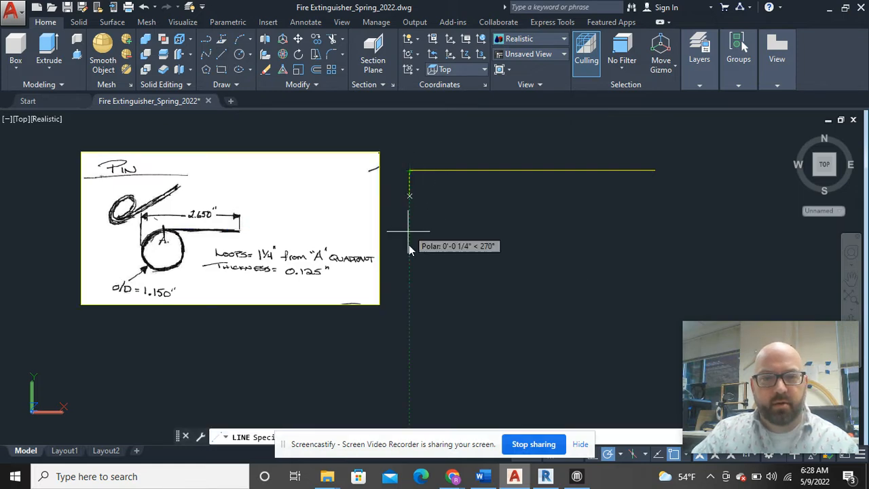
click(409, 277)
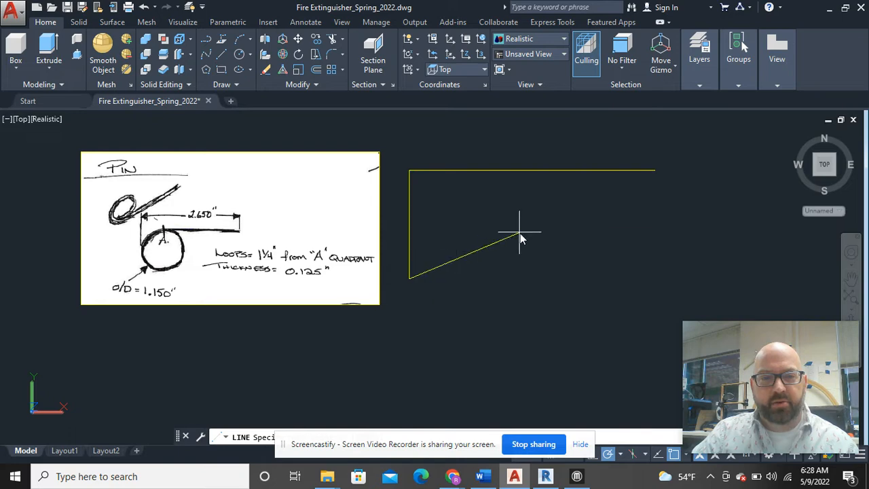
right_click(539, 237)
click(570, 245)
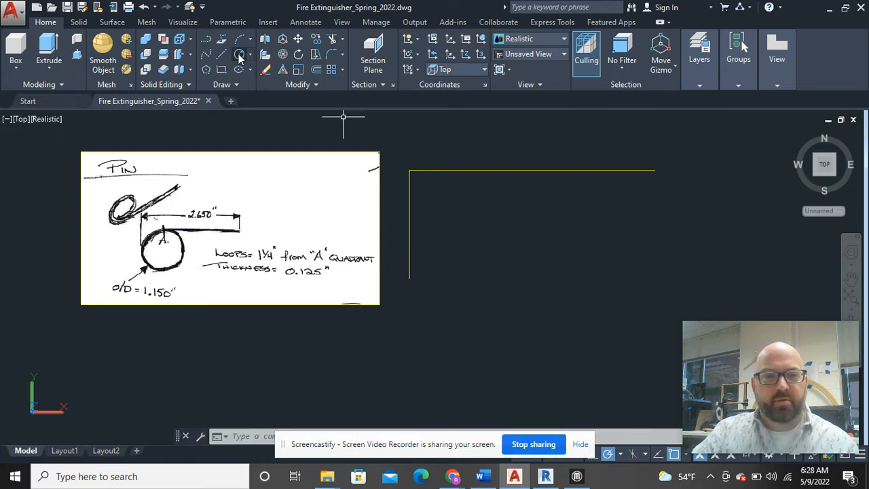
Draw a circle with a diameter of 1.150 inches near the corner formed by the two lines.
click(239, 56)
click(464, 219)
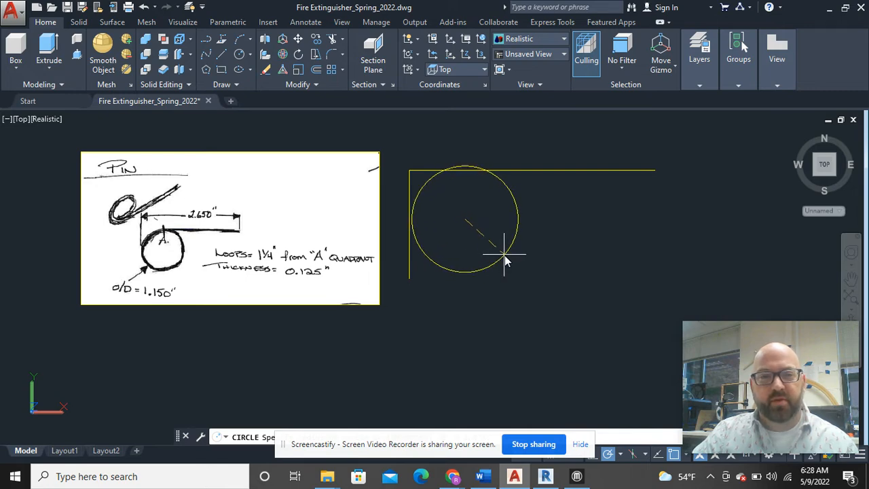
text(d)
key(Return)
text(1)
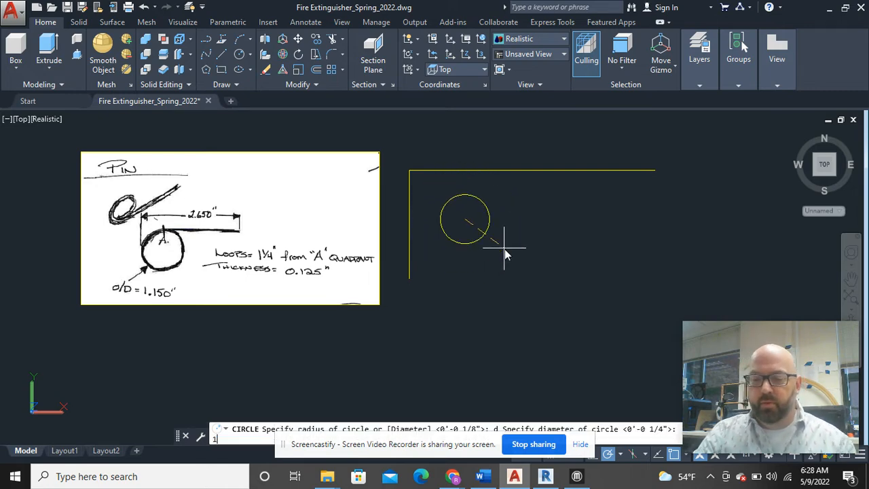
text(.150)
key(Return)
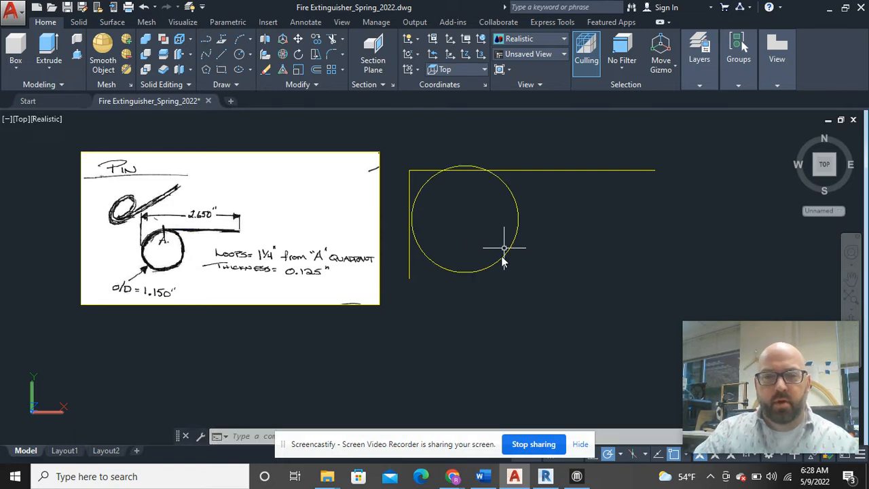
click(473, 201)
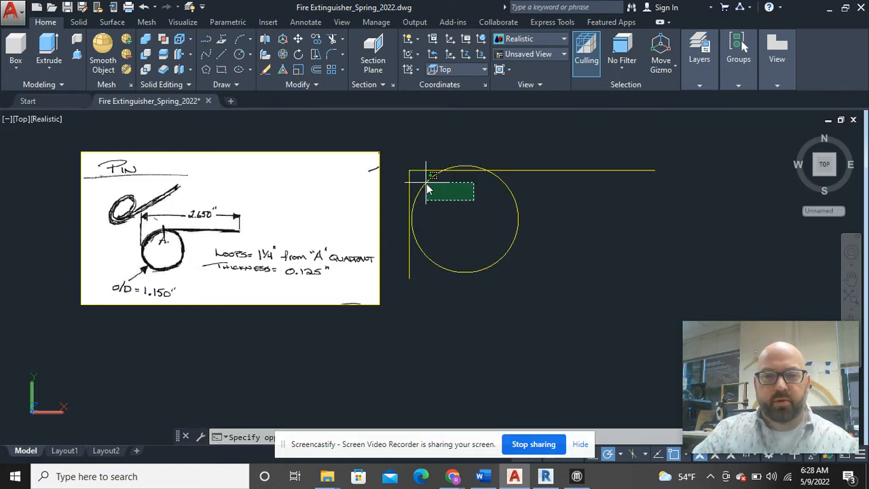
key(Escape)
right_click(464, 142)
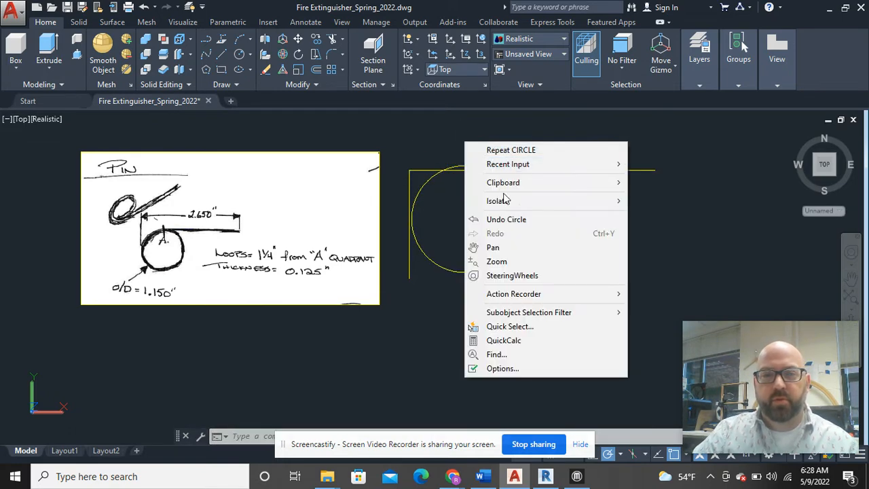
click(445, 226)
Move the circle by its top quadrant straight down onto the horizontal construction line.
click(437, 226)
click(553, 258)
click(514, 237)
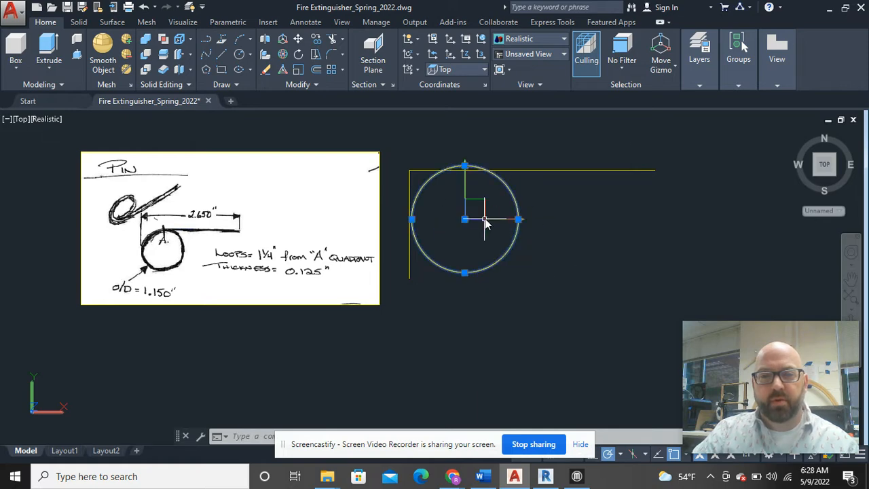
right_click(485, 218)
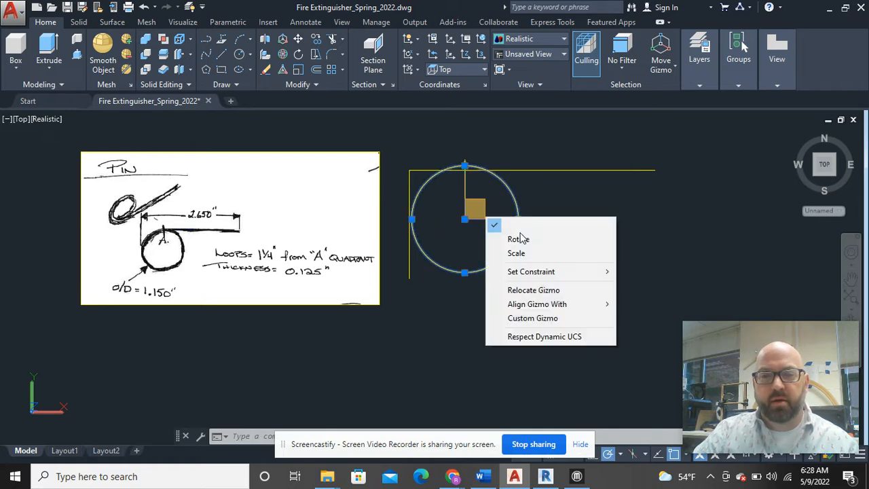
click(300, 39)
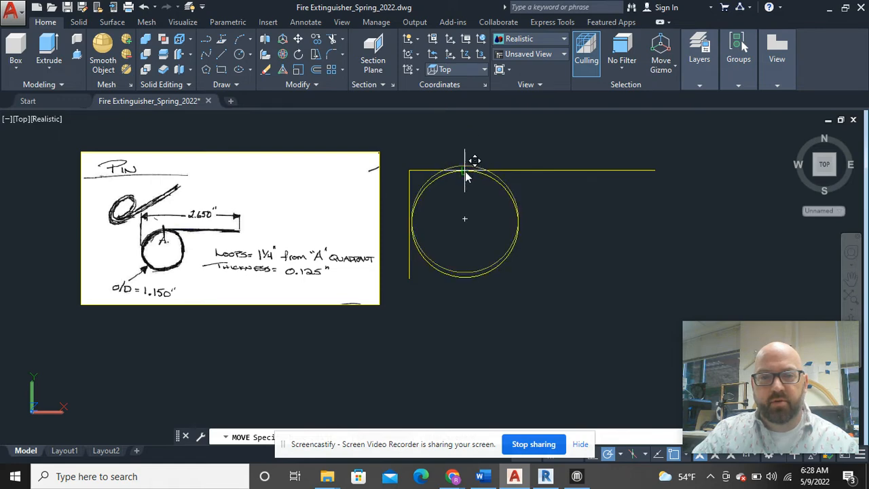
key(Escape)
Move the circle by its left quadrant across onto the vertical construction line.
scroll(487, 199, up, 3)
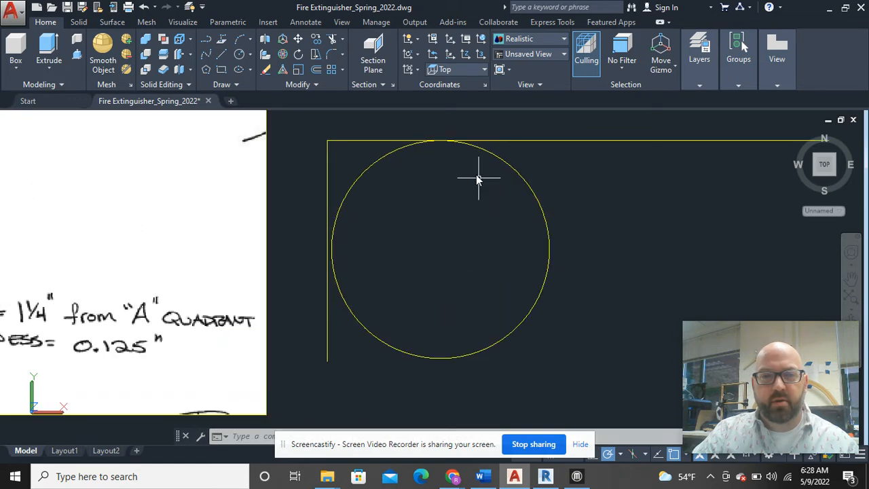
click(413, 213)
click(359, 163)
right_click(392, 196)
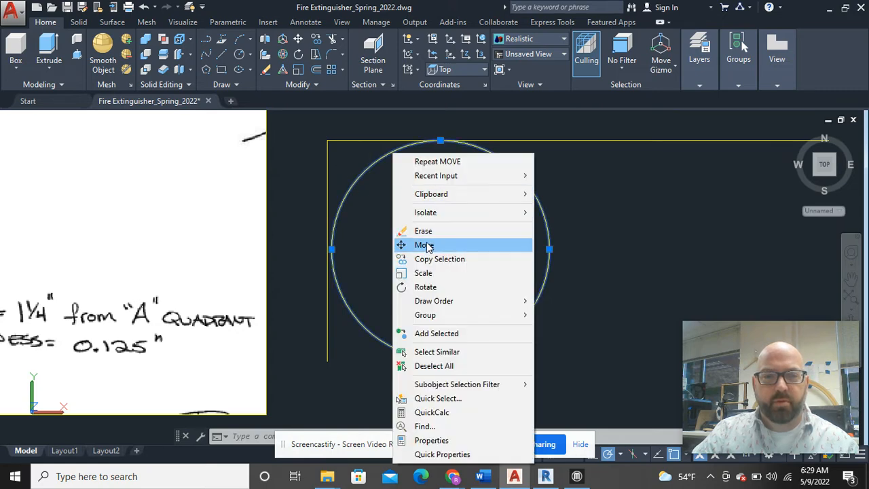
click(465, 245)
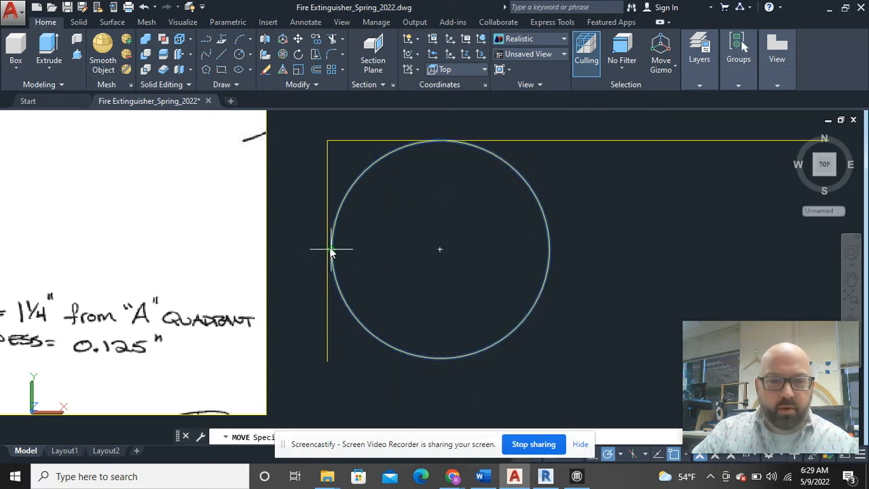
click(331, 249)
click(327, 250)
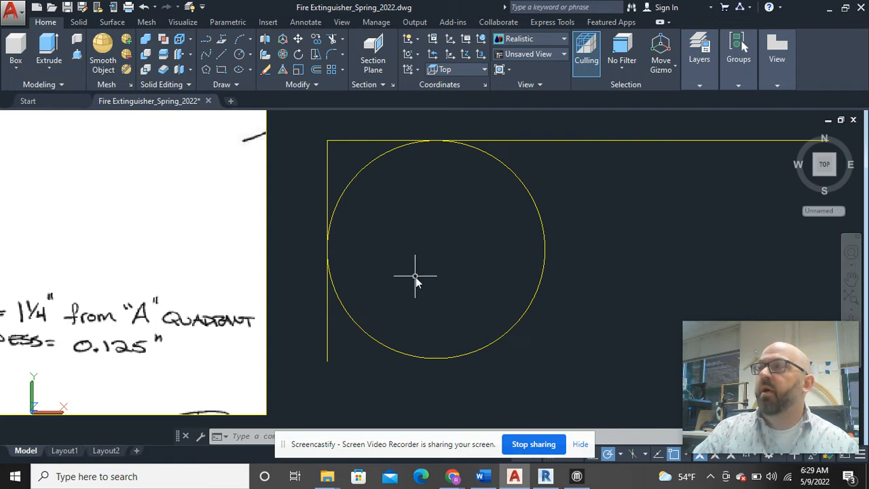
Examine the pin sketch's loop and thickness notes and the circle's top quadrant where it meets the horizontal line.
scroll(416, 278, down, 2)
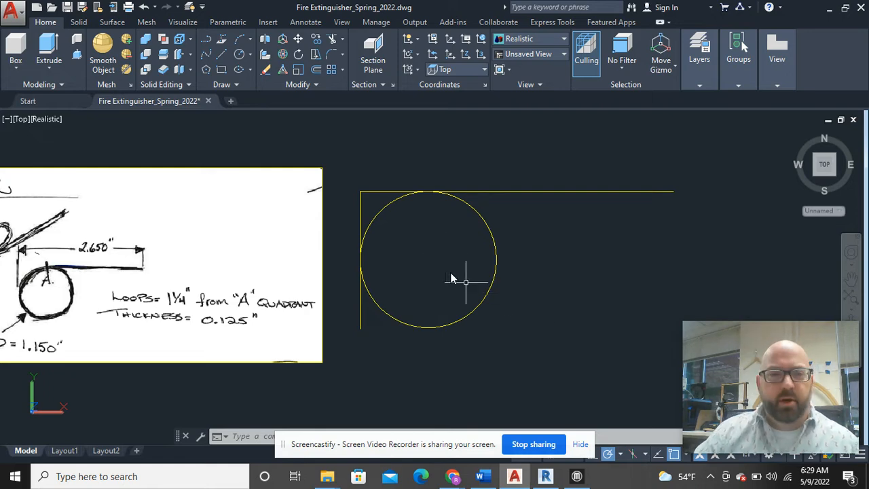
middle_drag(457, 278, 507, 240)
mouse_move(463, 260)
middle_down()
mouse_move(514, 310)
mouse_move(494, 252)
middle_up()
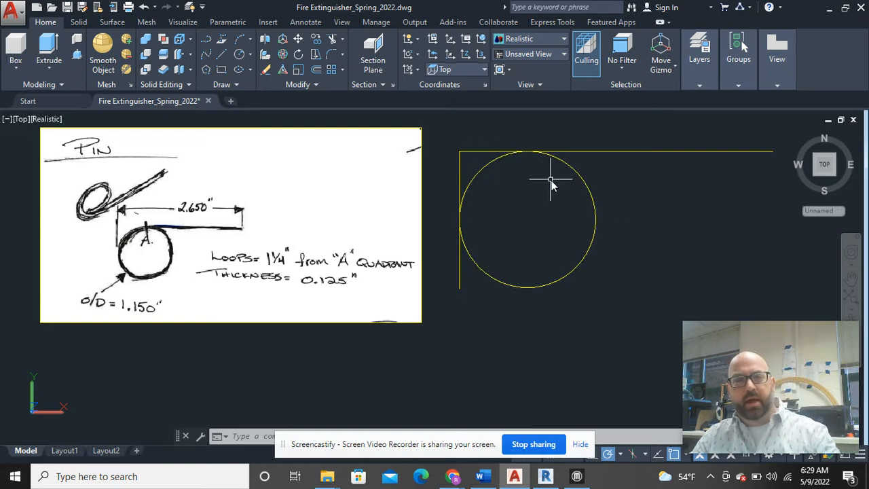
middle_drag(551, 181, 527, 182)
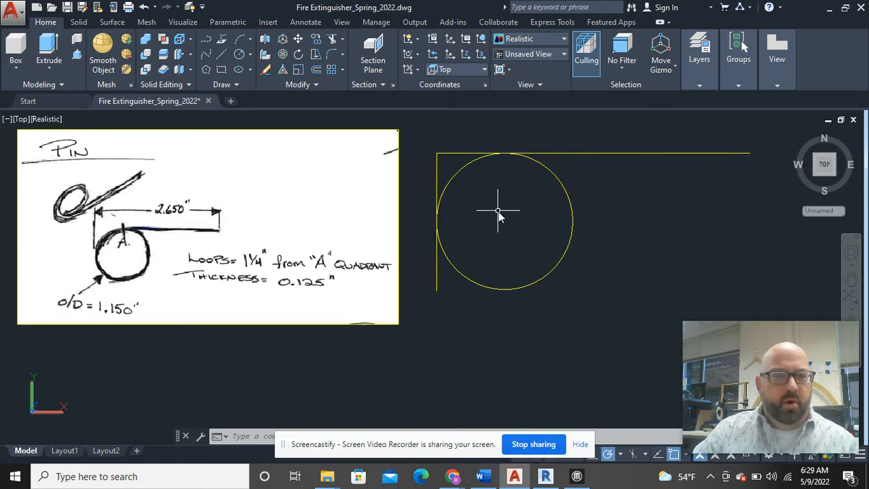
middle_drag(710, 172, 669, 183)
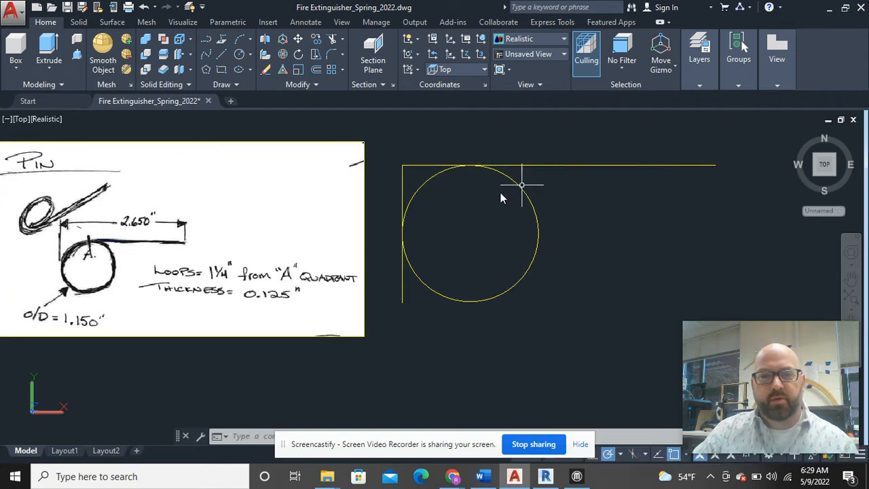
scroll(473, 197, up, 2)
mouse_move(481, 172)
mouse_down()
mouse_move(473, 151)
mouse_move(471, 165)
mouse_move(480, 162)
mouse_up()
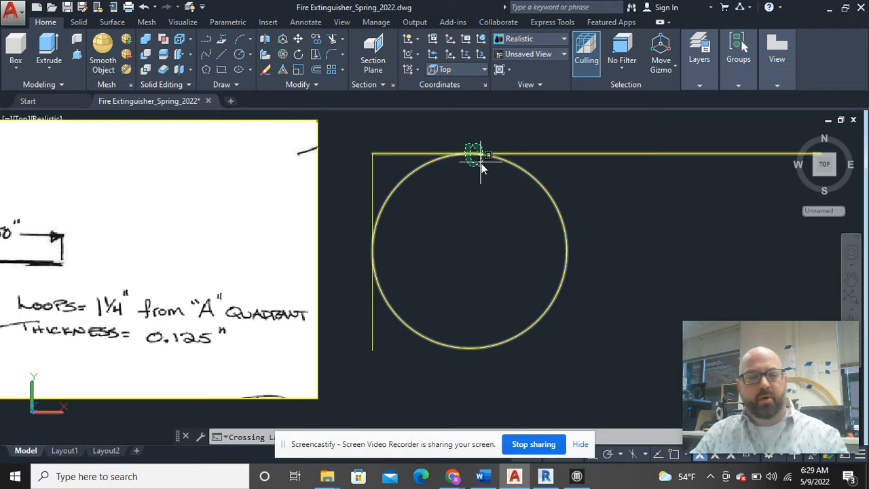
key(Escape)
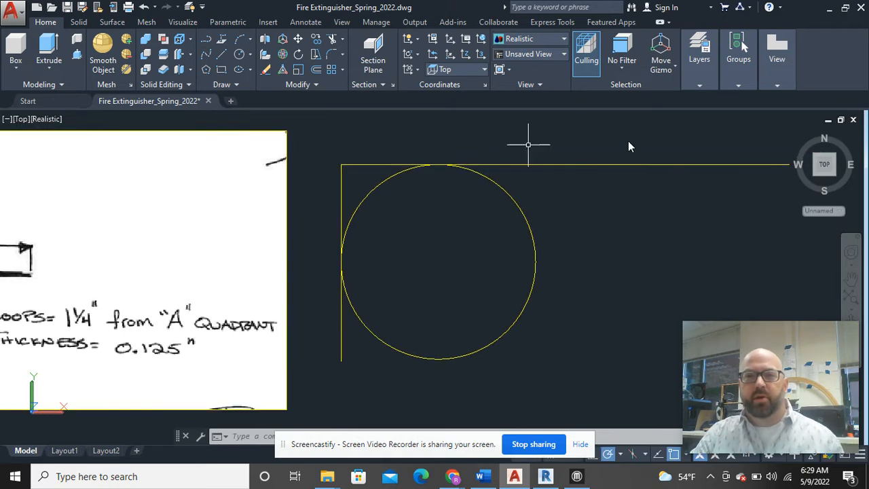
Make the Pin layer current and lock the Construction layer.
click(708, 84)
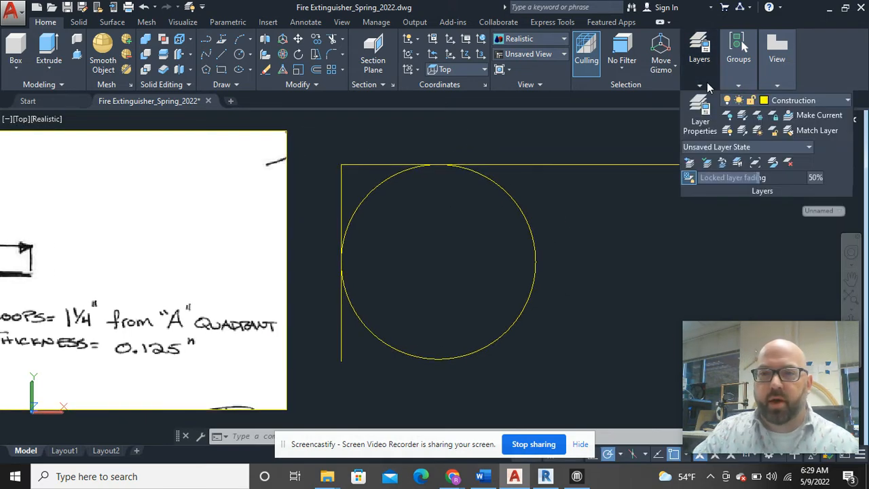
click(780, 101)
click(802, 299)
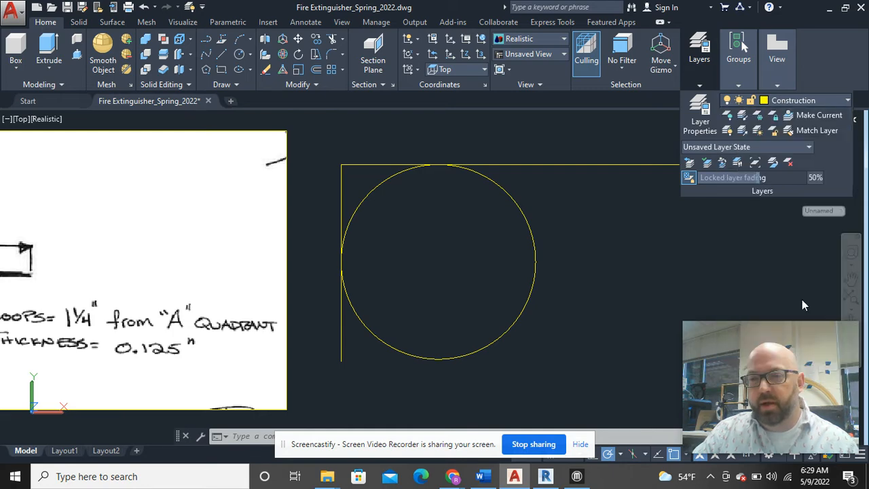
click(794, 100)
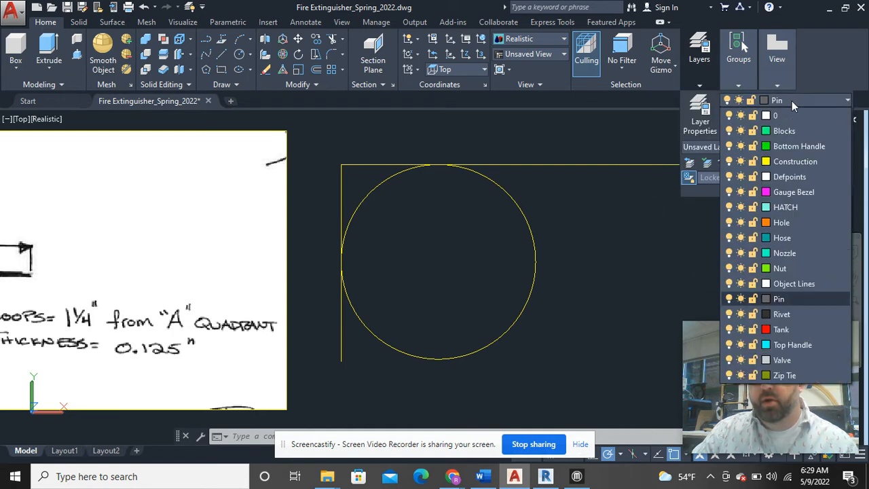
click(752, 162)
click(580, 214)
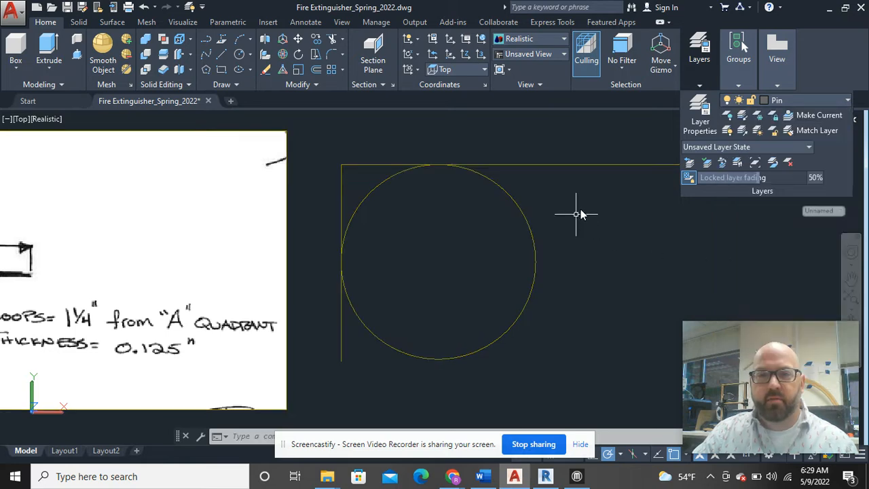
Draw a line on the Pin layer from the horizontal construction line's right endpoint to the circle's top quadrant.
click(222, 54)
mouse_move(797, 198)
middle_down()
mouse_move(722, 213)
mouse_move(731, 190)
middle_up()
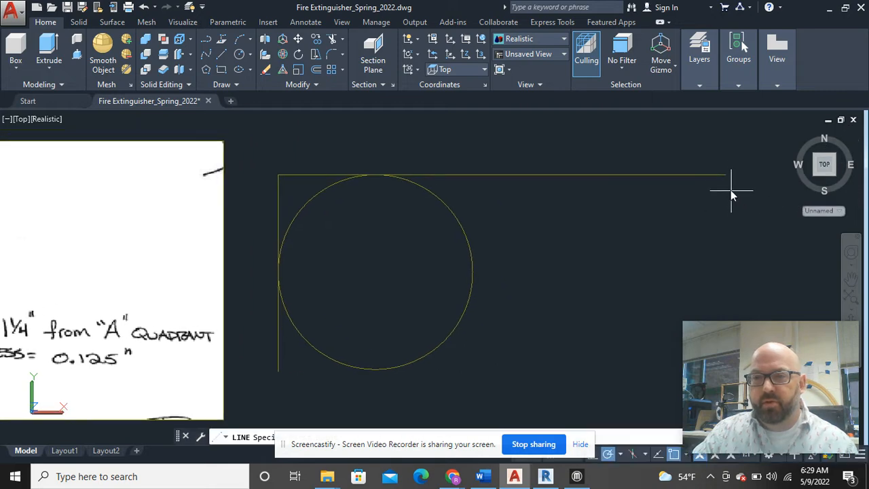
click(727, 174)
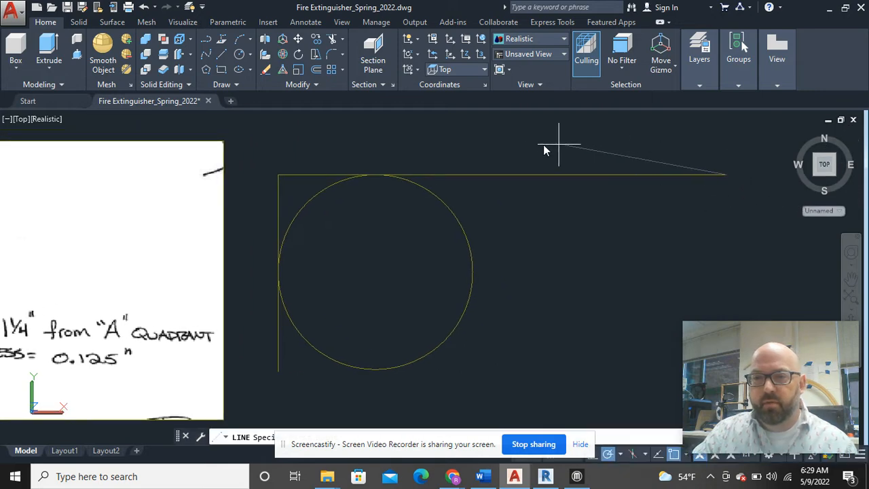
click(373, 175)
right_click(404, 148)
click(426, 157)
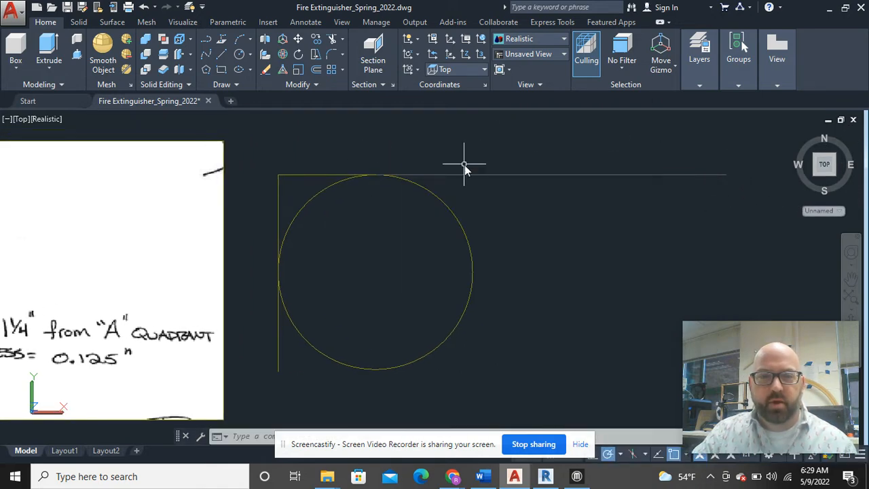
click(467, 176)
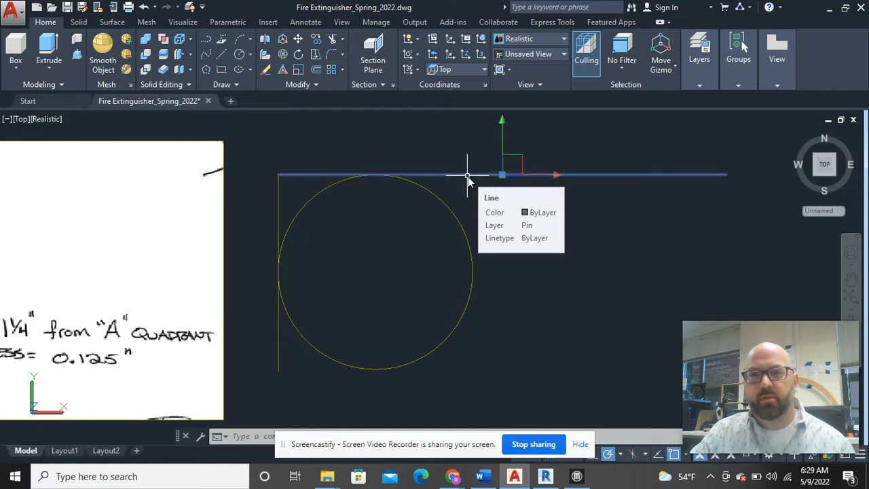
key(Escape)
click(700, 86)
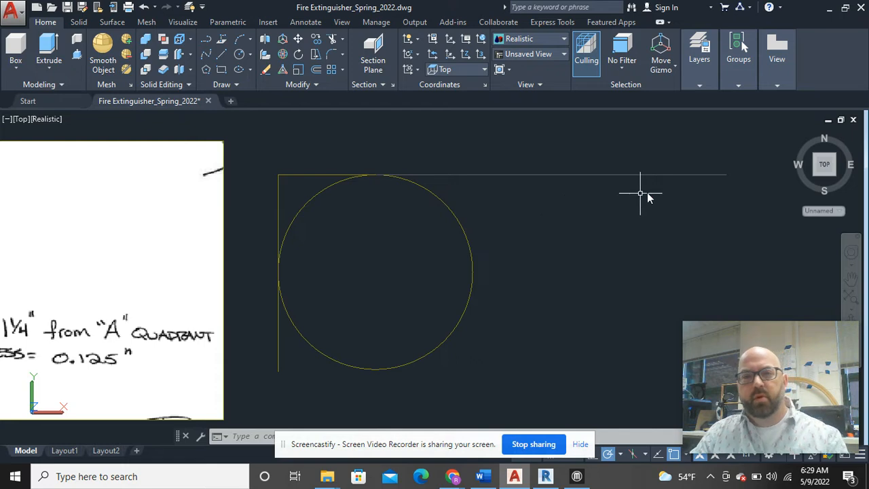
click(669, 177)
key(Escape)
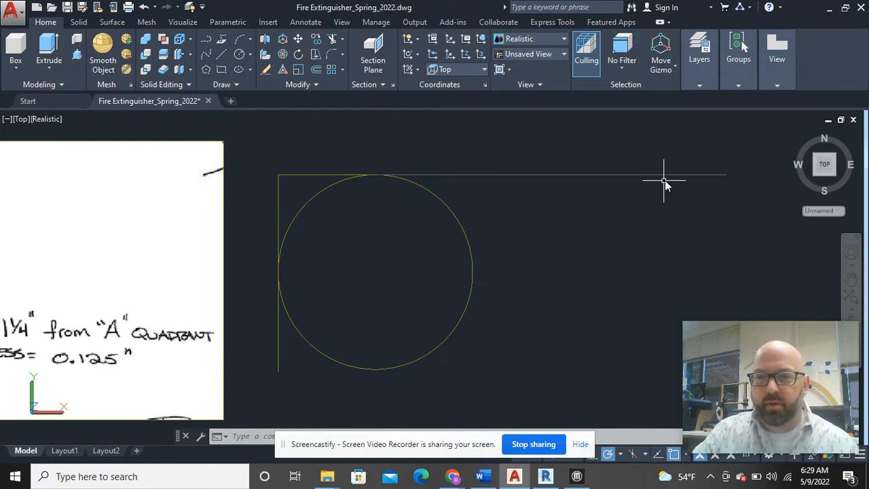
Unlock the Construction layer while keeping Pin as the current layer.
click(700, 84)
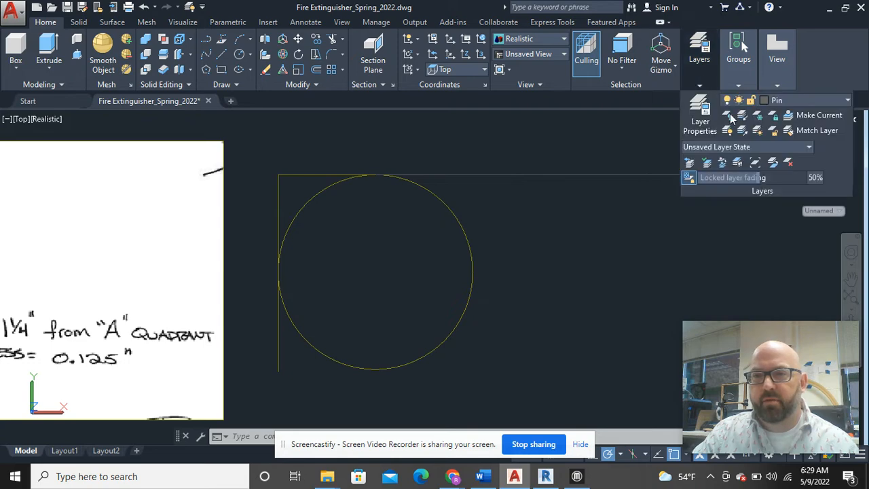
click(787, 102)
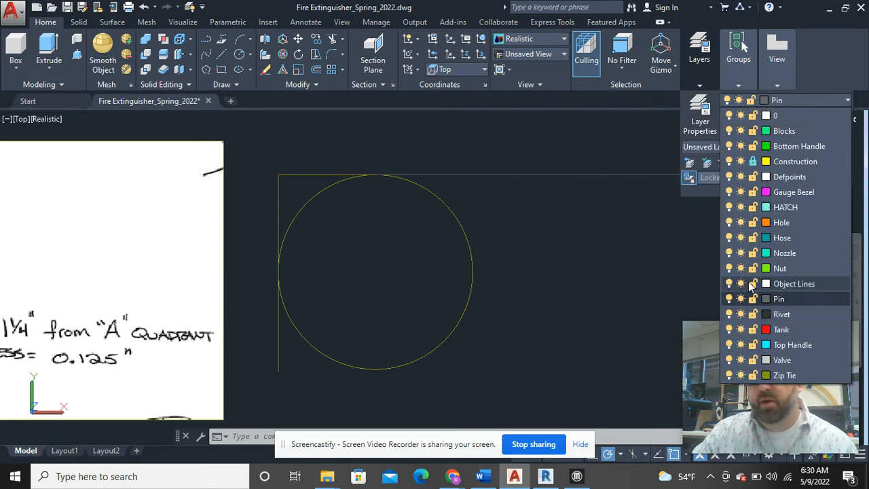
click(752, 161)
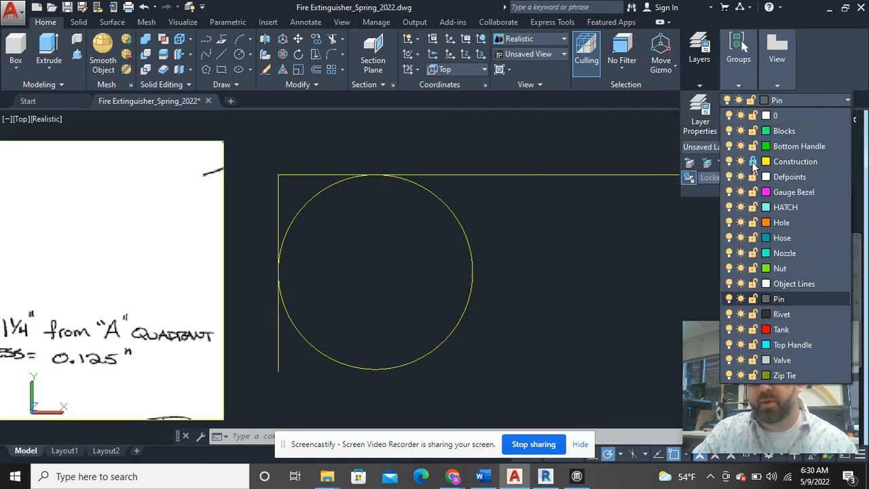
click(598, 263)
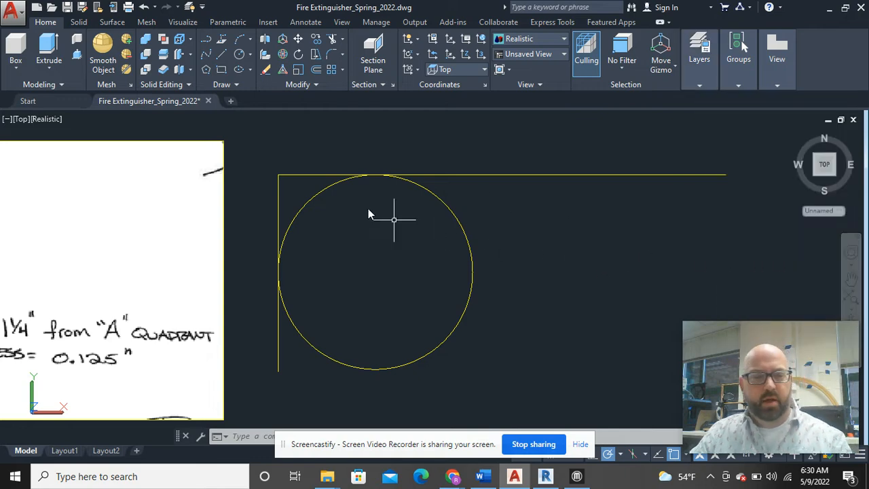
Move the horizontal construction line straight up, a short distance clear of the pin line.
click(304, 172)
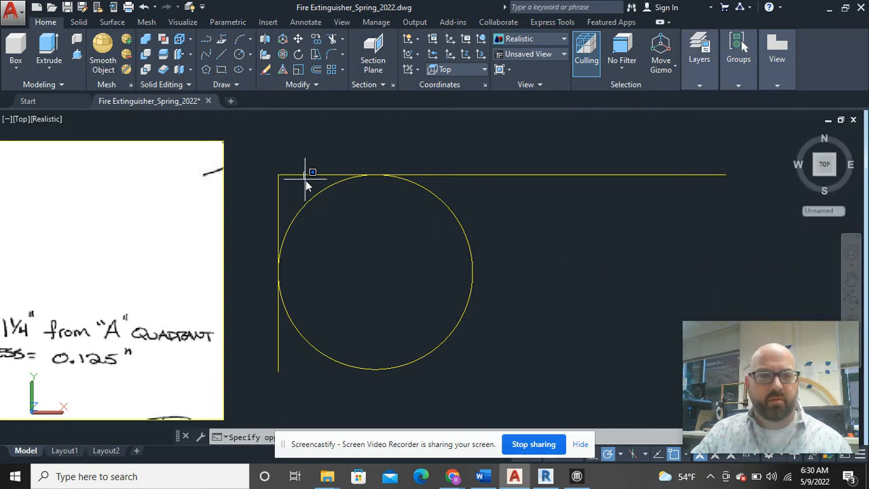
click(307, 179)
right_click(311, 181)
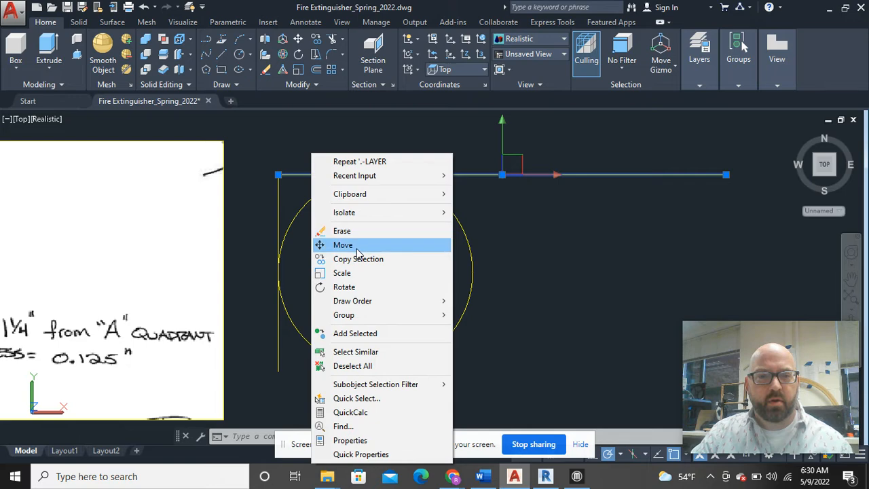
click(357, 251)
click(305, 151)
click(306, 127)
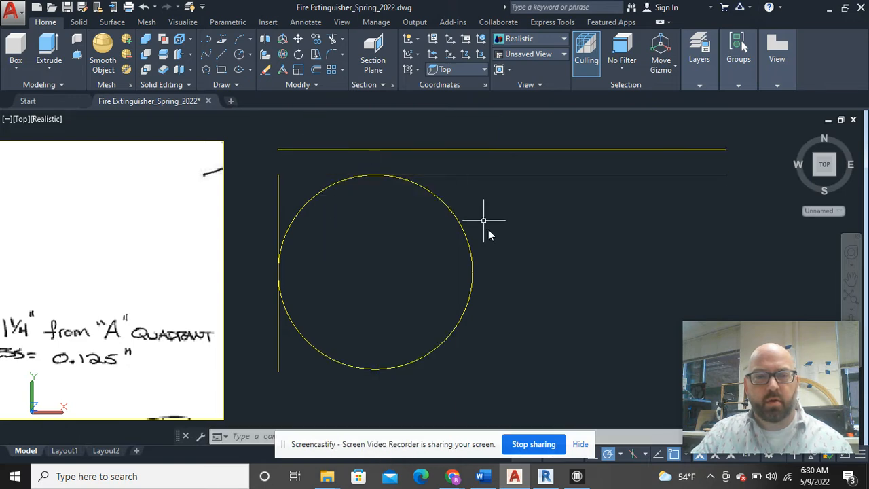
click(533, 174)
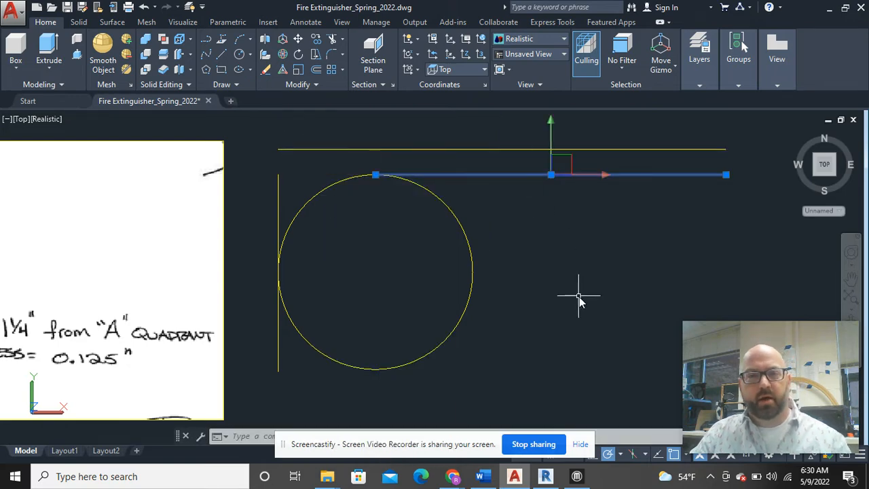
key(Escape)
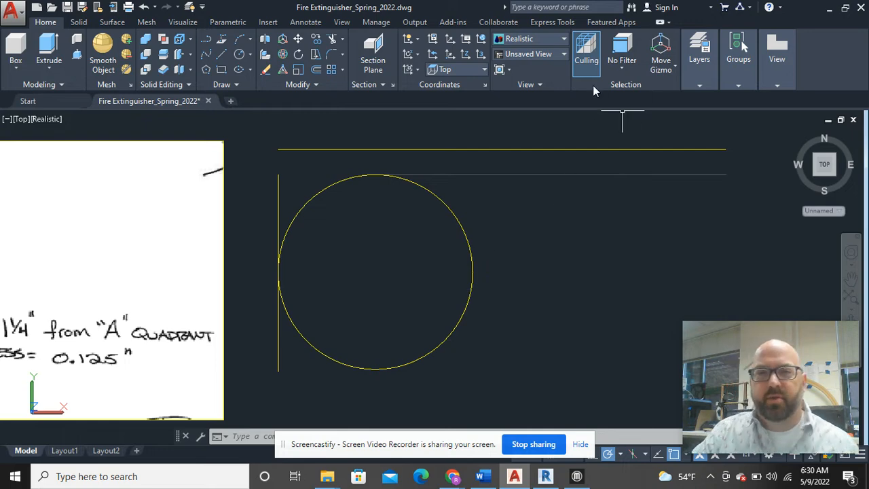
middle_drag(649, 228, 525, 215)
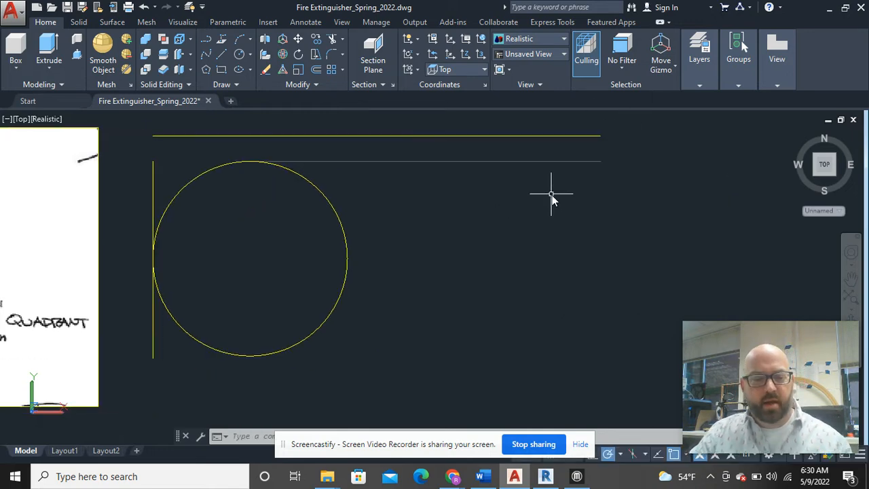
Draw a 1/8" diameter circle centred on the right endpoint of the pin line.
text(c)
key(Return)
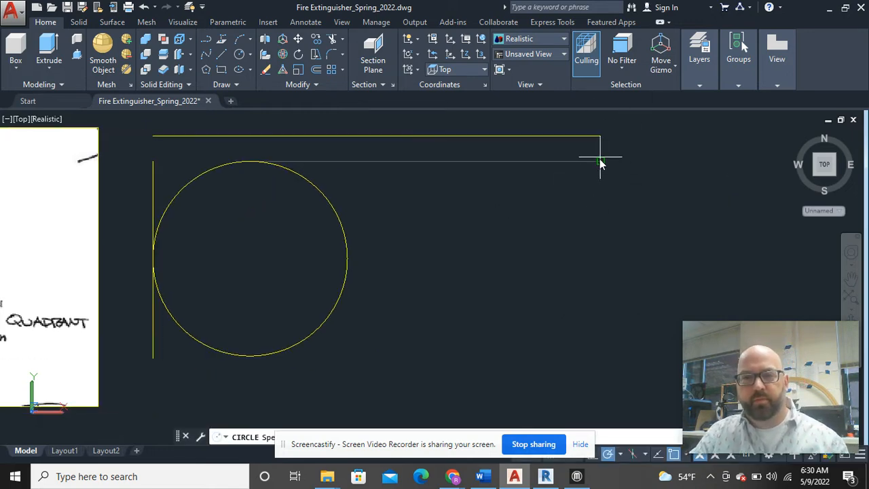
click(605, 170)
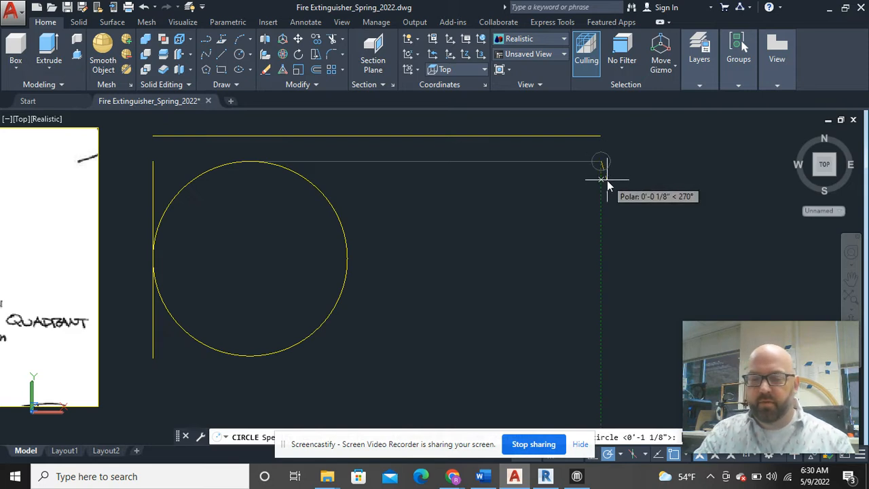
text(1/8)
key(Return)
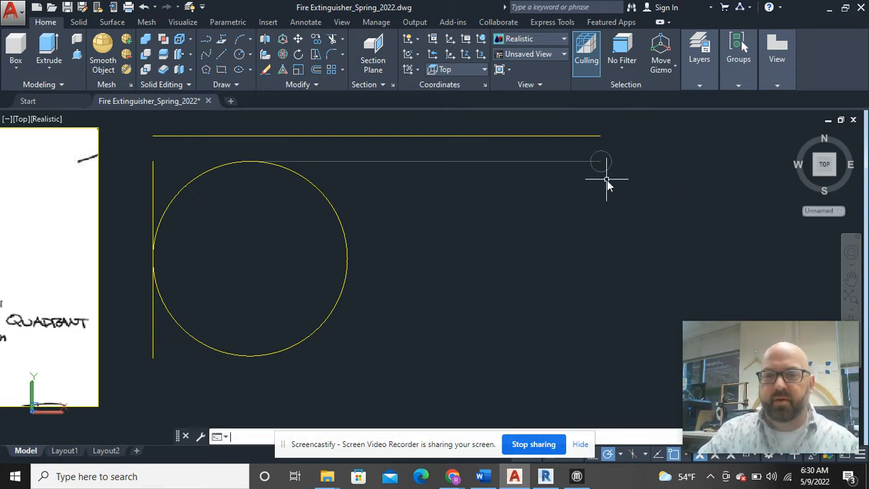
Change the Pin layer's colour to index color 170.
click(696, 83)
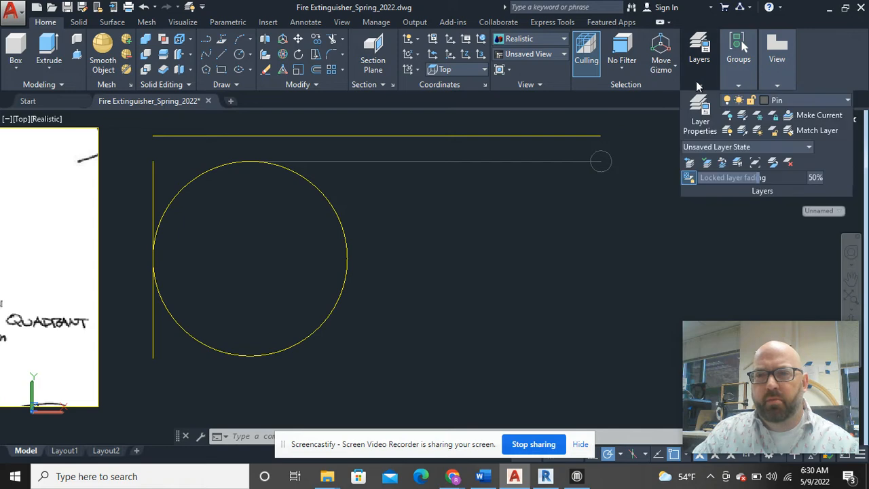
click(802, 100)
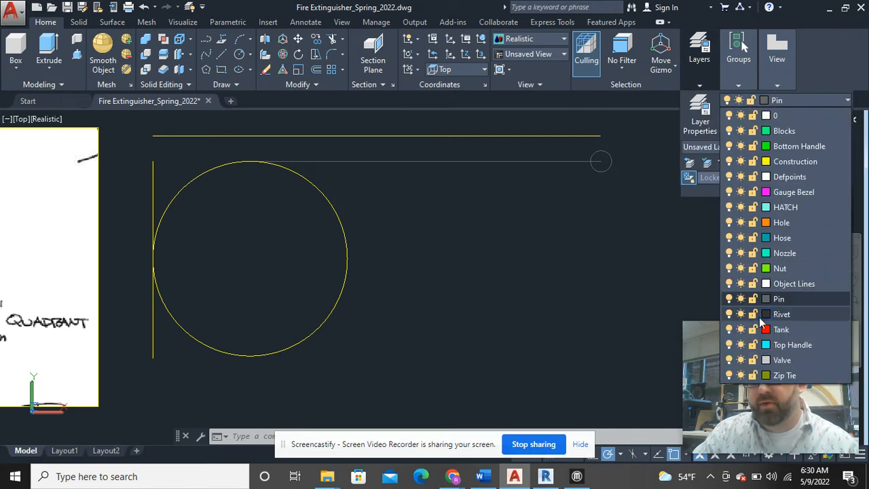
click(699, 119)
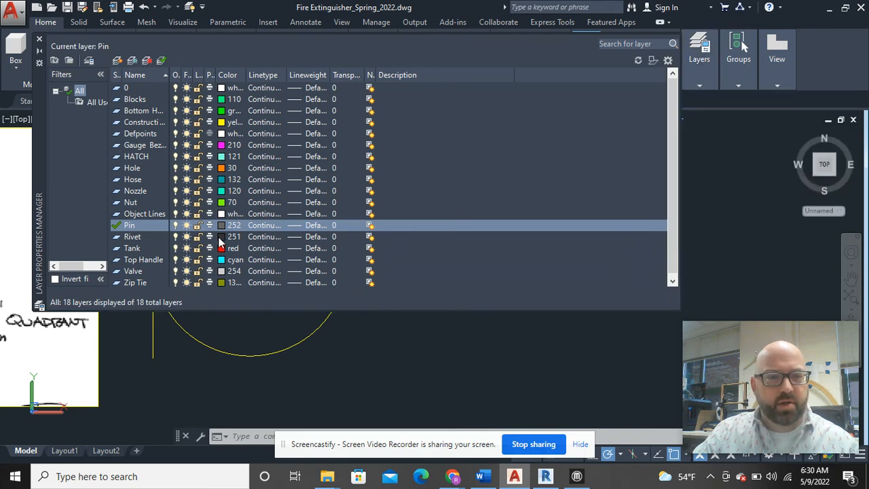
click(221, 226)
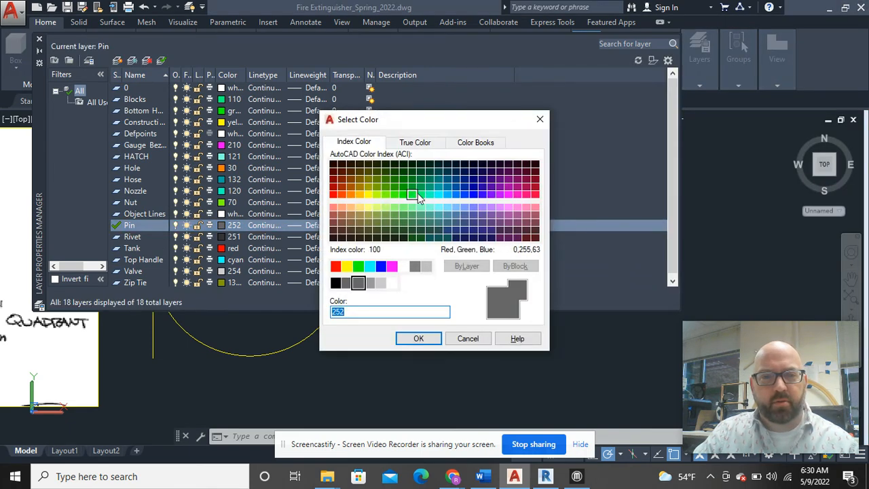
click(473, 194)
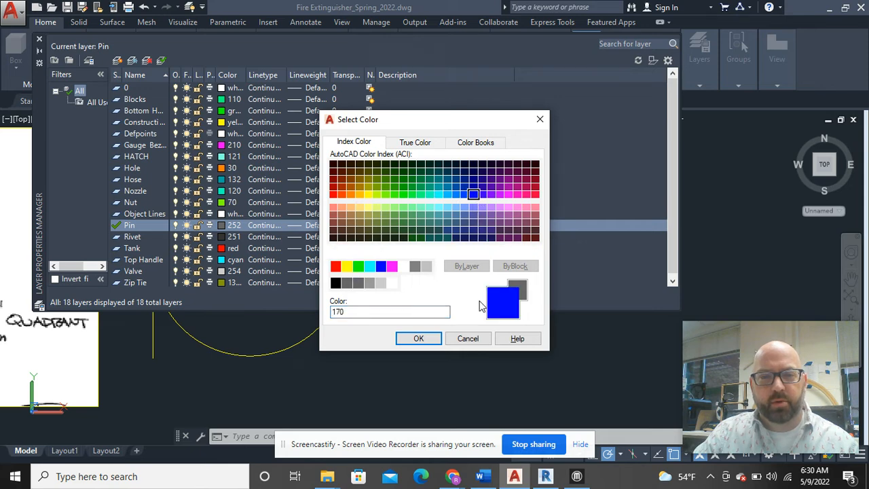
click(418, 338)
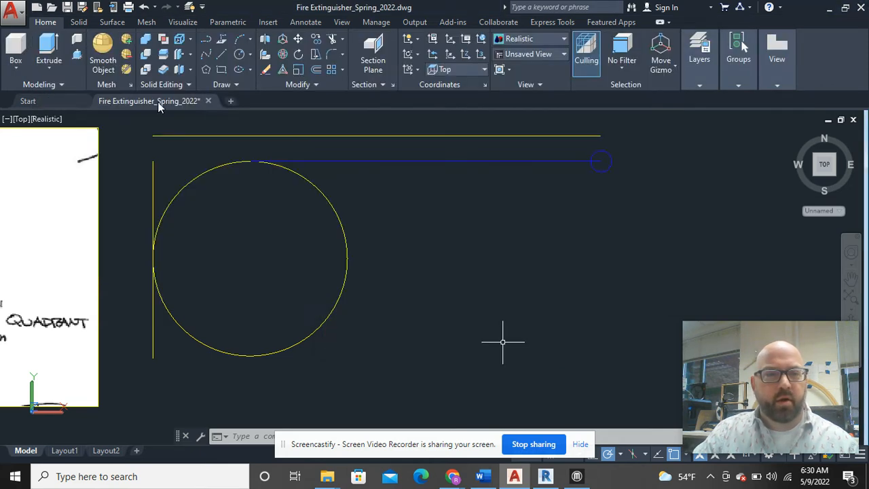
Switch the viewport to the SW Isometric view, framing the pin's construction geometry.
middle_drag(434, 237, 537, 240)
scroll(540, 239, down, 2)
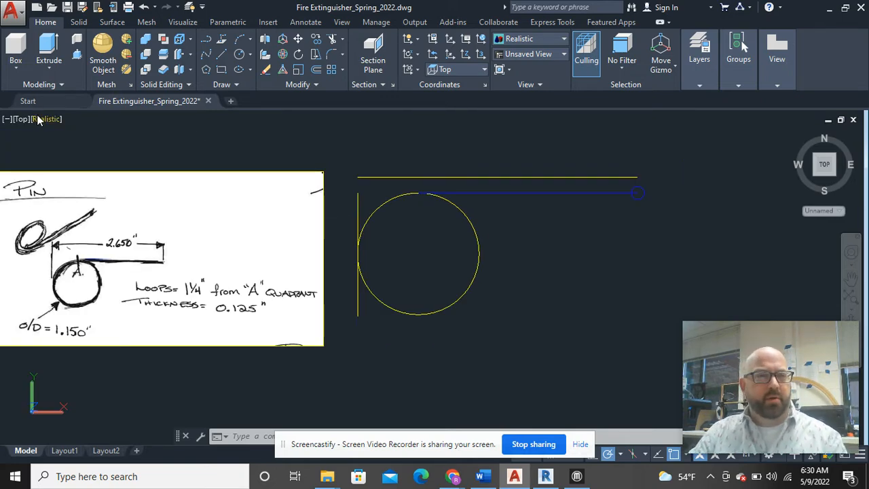
click(21, 119)
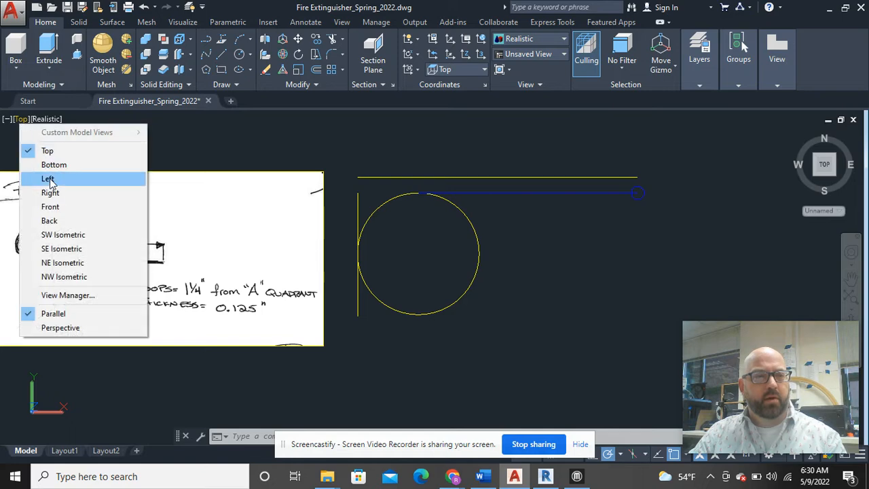
click(68, 234)
scroll(368, 376, up, 6)
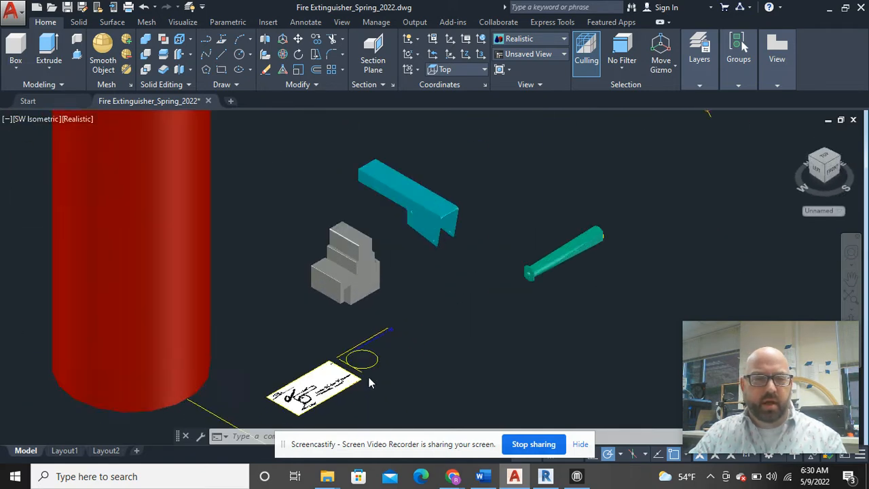
middle_drag(369, 377, 416, 324)
scroll(394, 293, up, 5)
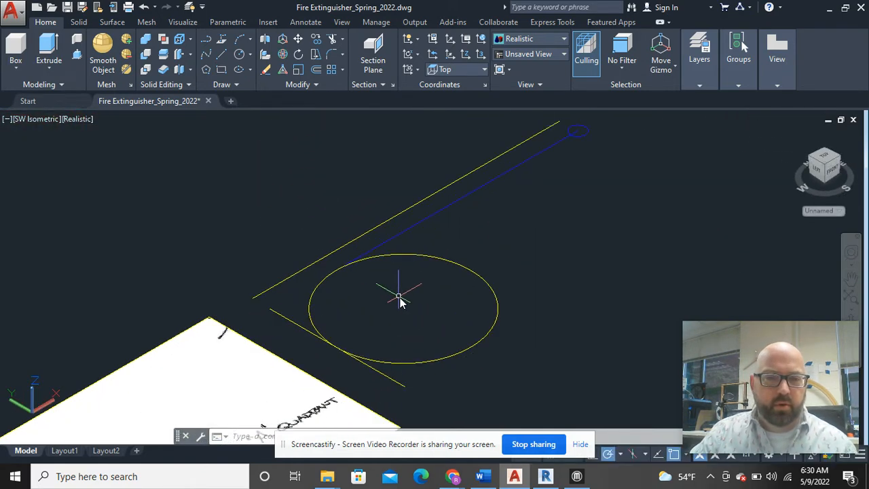
Try a tapered helix centred on the construction circle, with a much smaller top radius and about 7/8" high, and delete it.
click(220, 87)
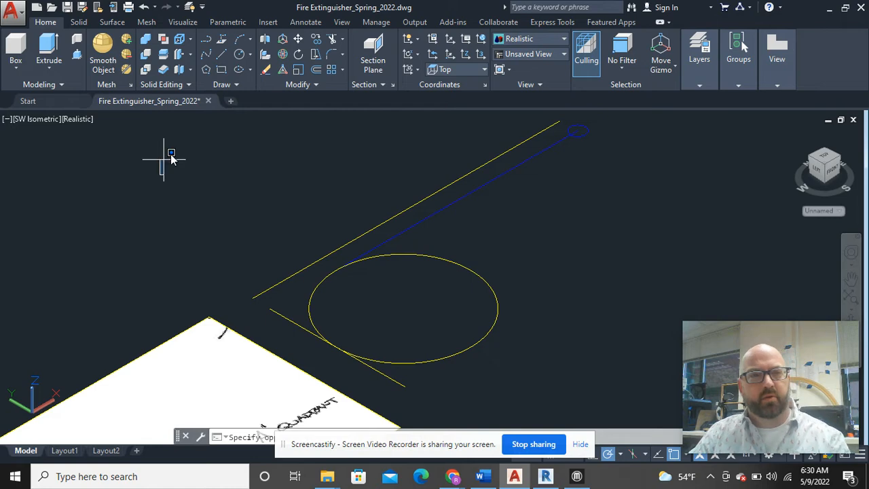
click(226, 87)
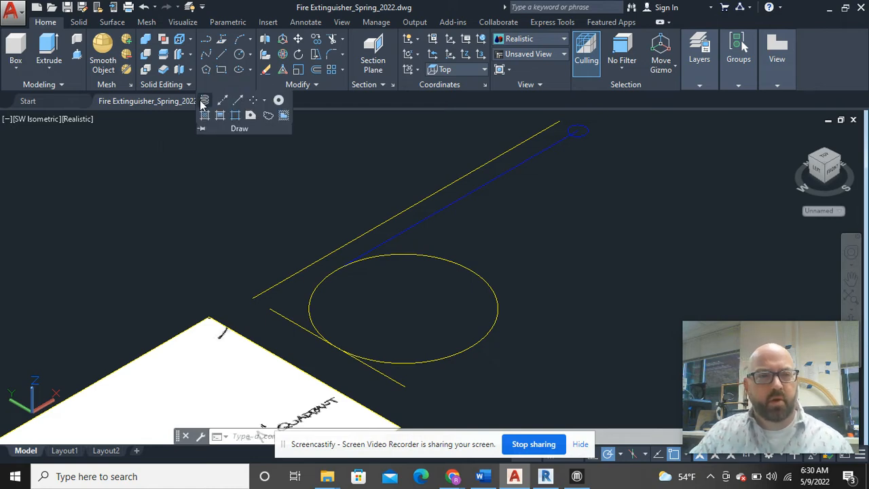
click(203, 100)
middle_drag(432, 326, 463, 247)
middle_drag(546, 289, 543, 305)
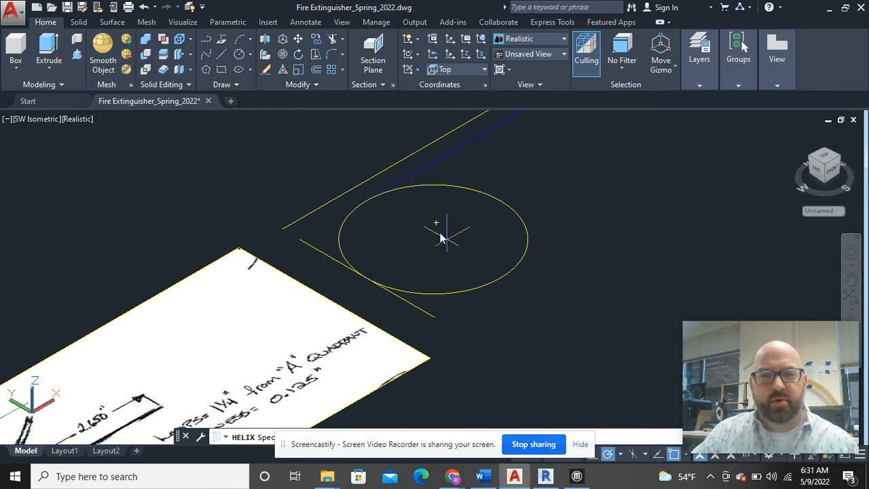
shift+middle_drag(443, 232, 398, 210)
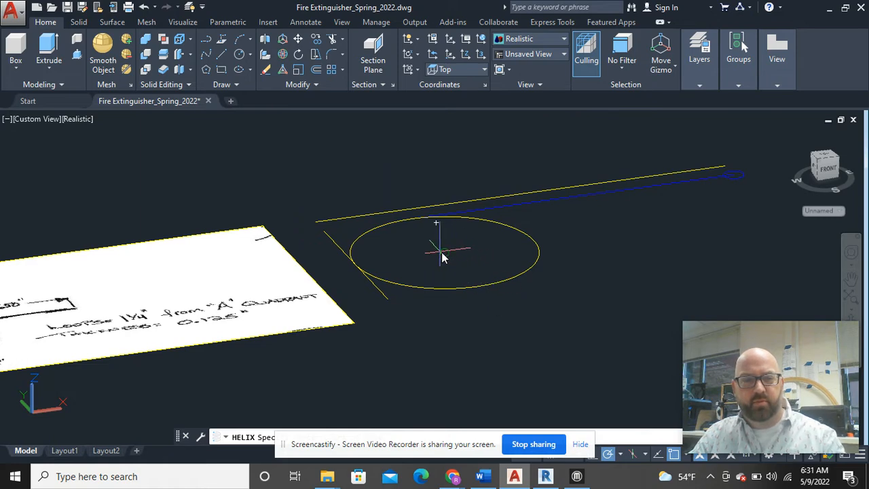
click(443, 252)
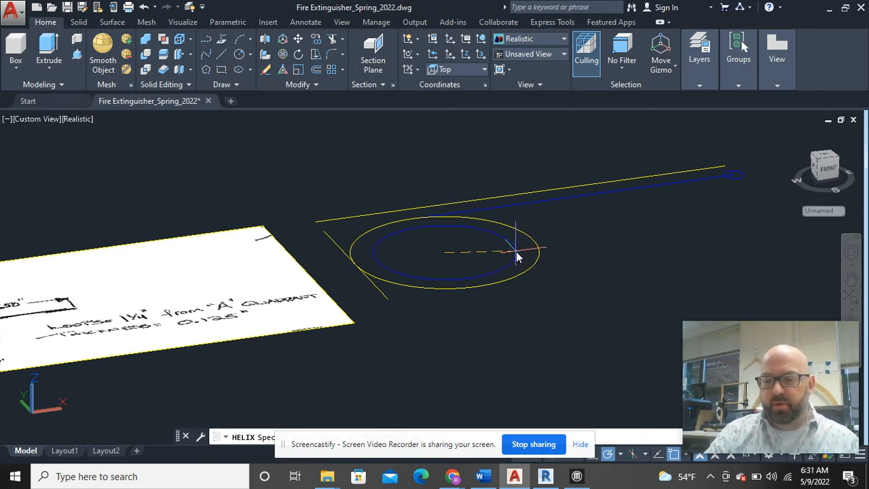
click(537, 249)
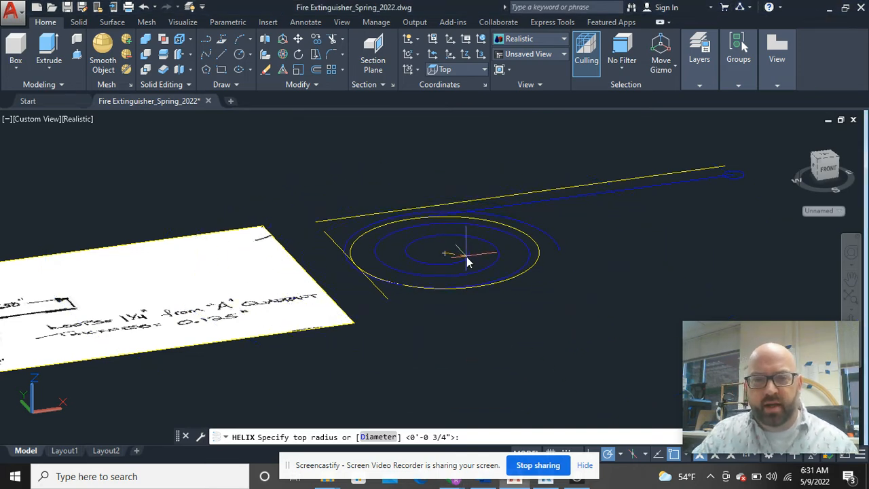
click(466, 257)
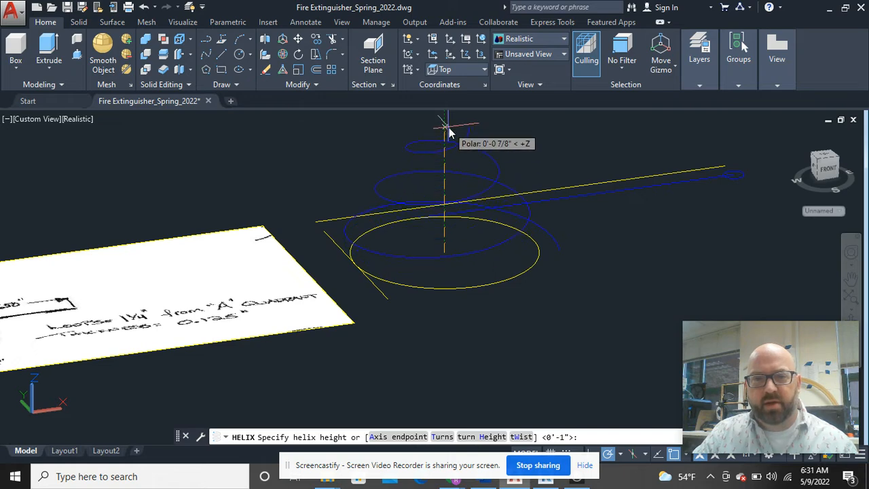
click(447, 131)
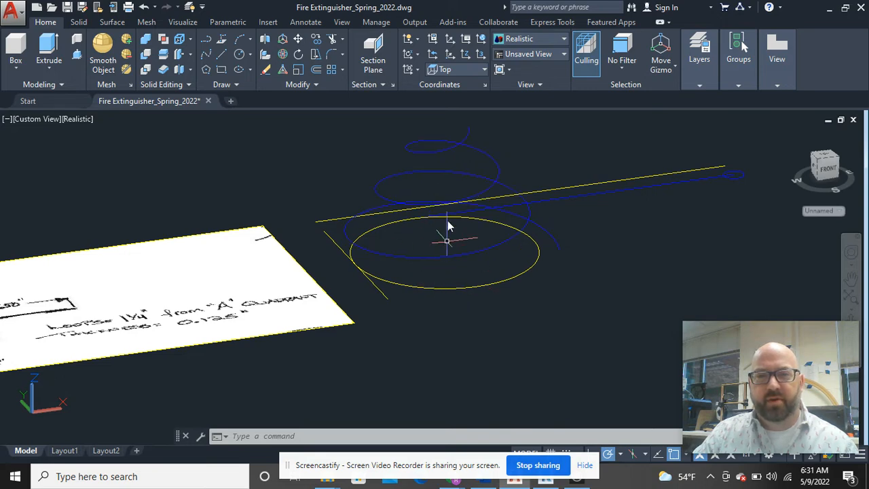
click(453, 154)
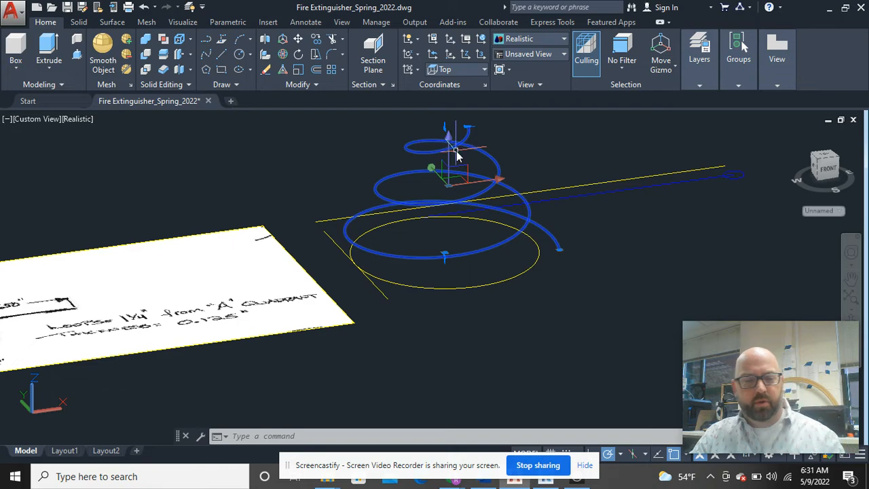
key(Delete)
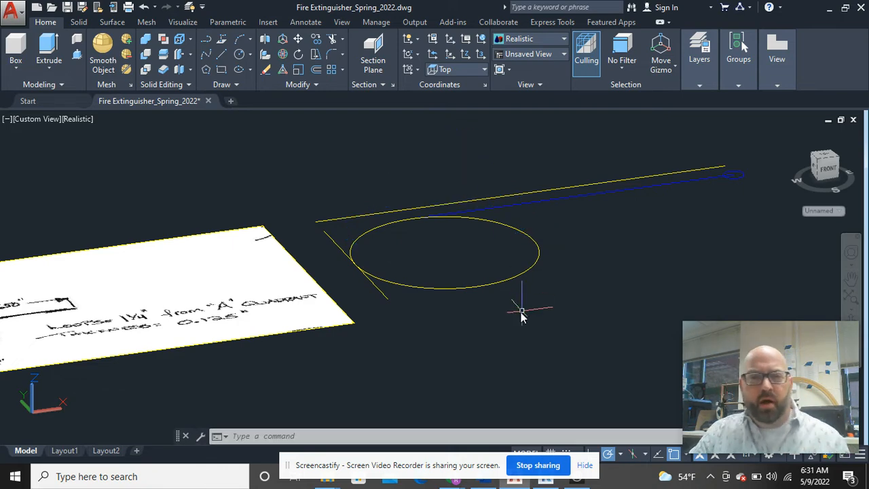
mouse_move(241, 285)
middle_down()
mouse_move(372, 277)
mouse_move(176, 295)
middle_up()
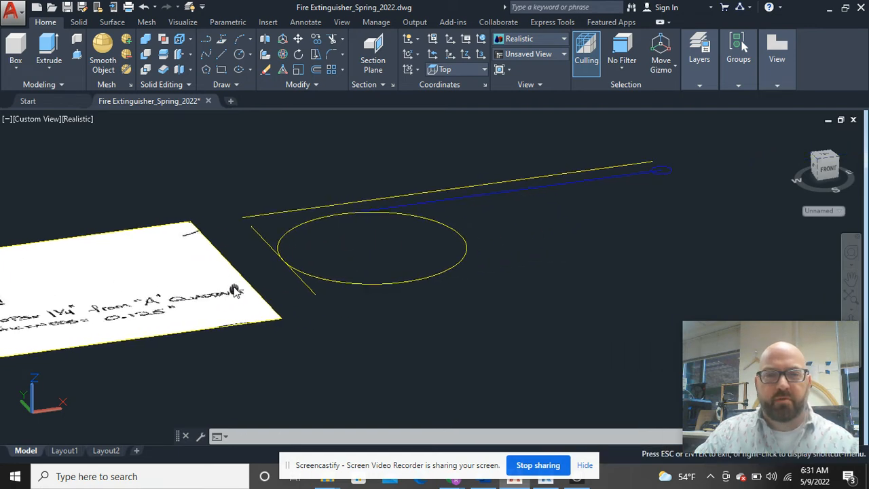
click(235, 85)
click(204, 101)
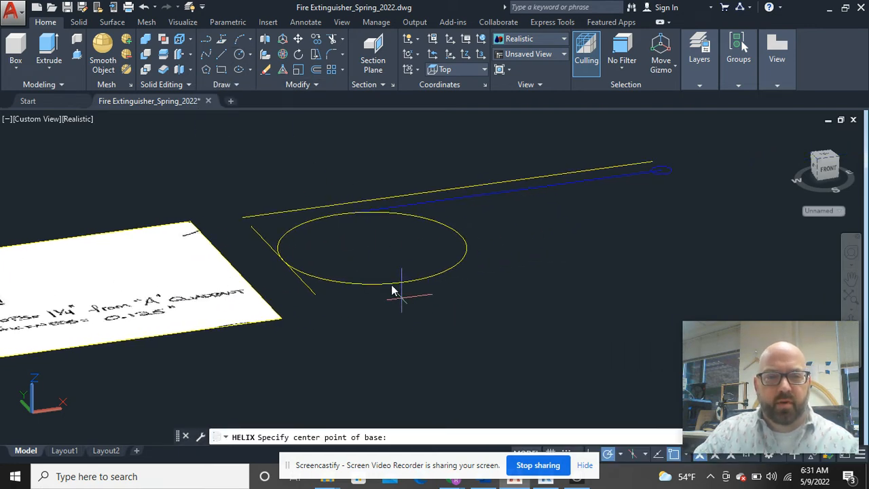
click(372, 249)
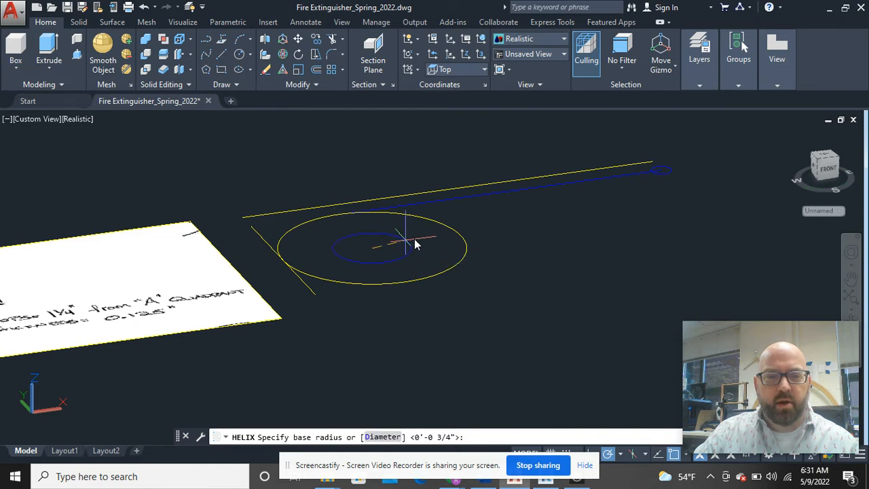
click(462, 240)
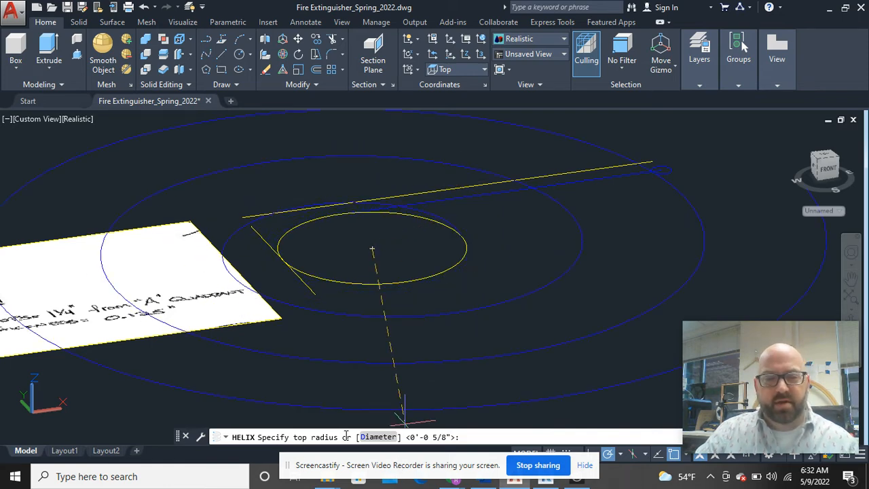
click(376, 438)
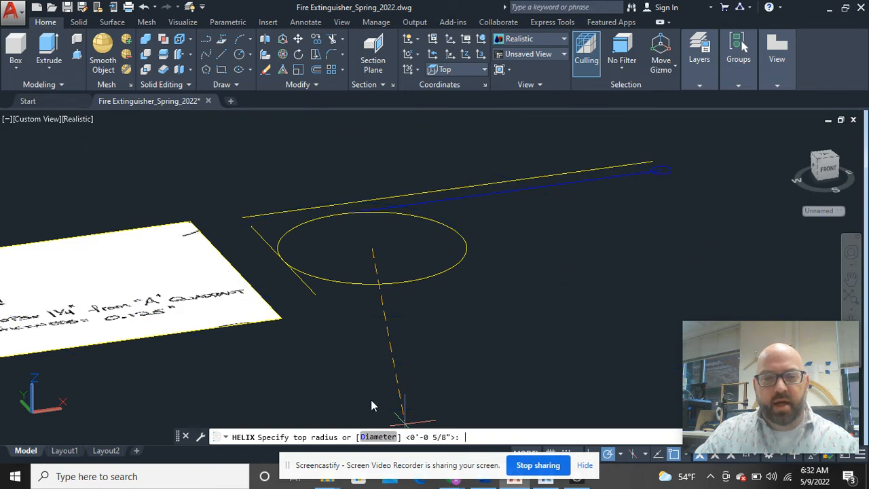
text(1.)
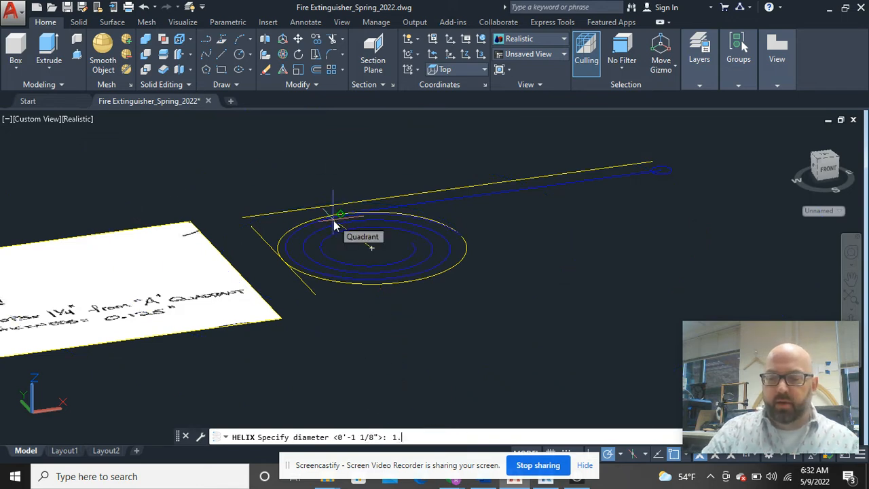
text(156)
key(Return)
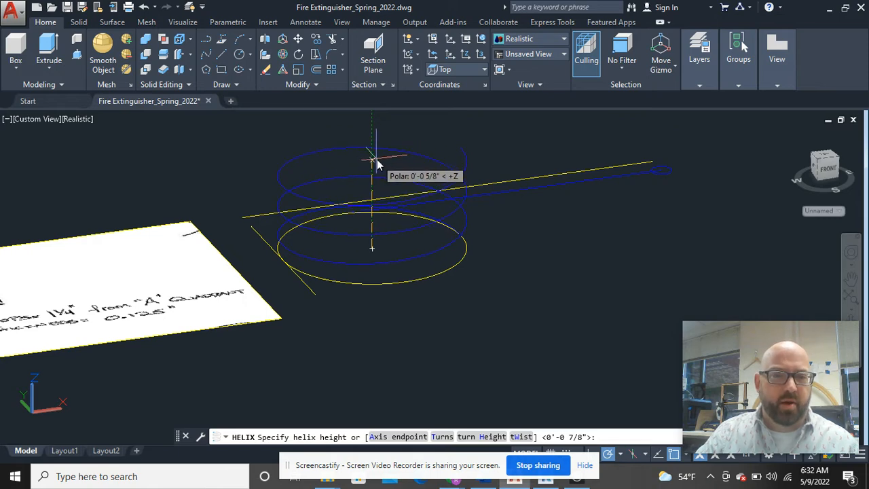
middle_drag(376, 168, 410, 181)
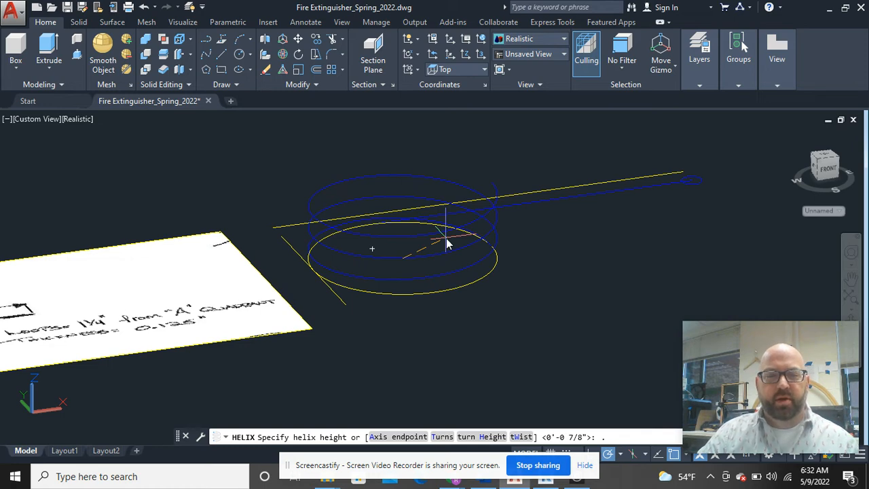
key(Escape)
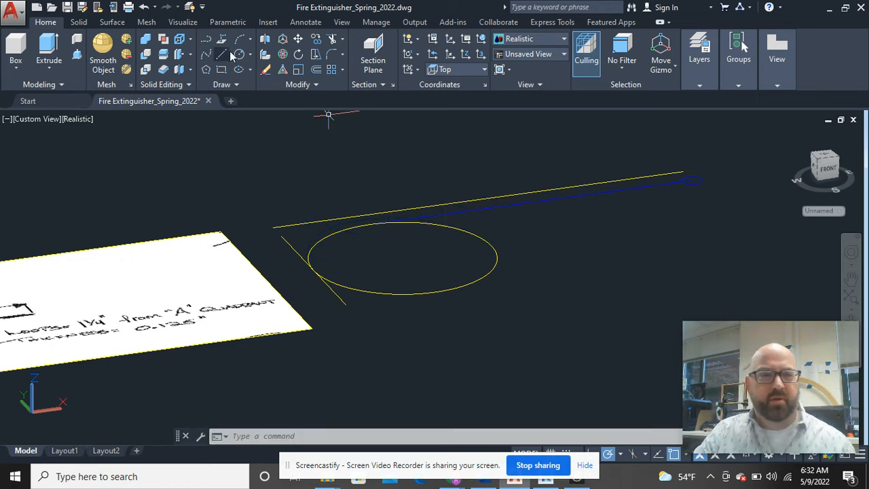
Draw a separate 1/8" diameter circle in the empty space just outside the large construction circle.
text(c)
key(Return)
click(498, 320)
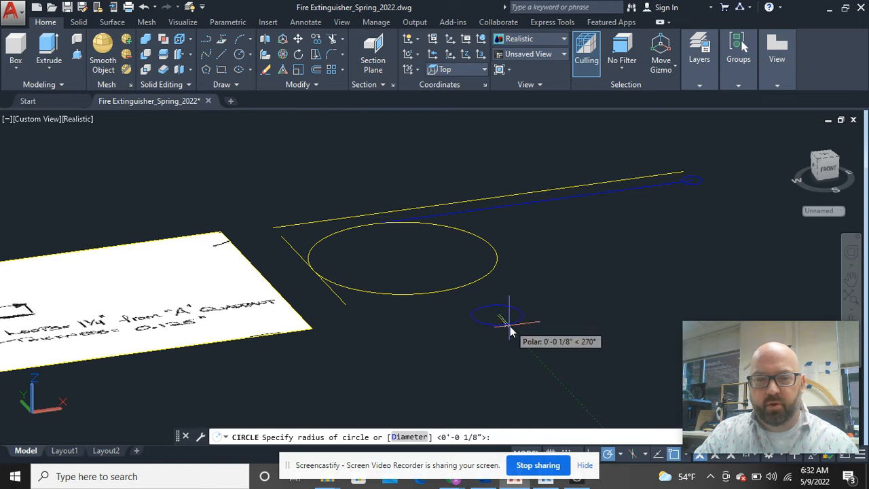
text(d)
key(Return)
text(1/8)
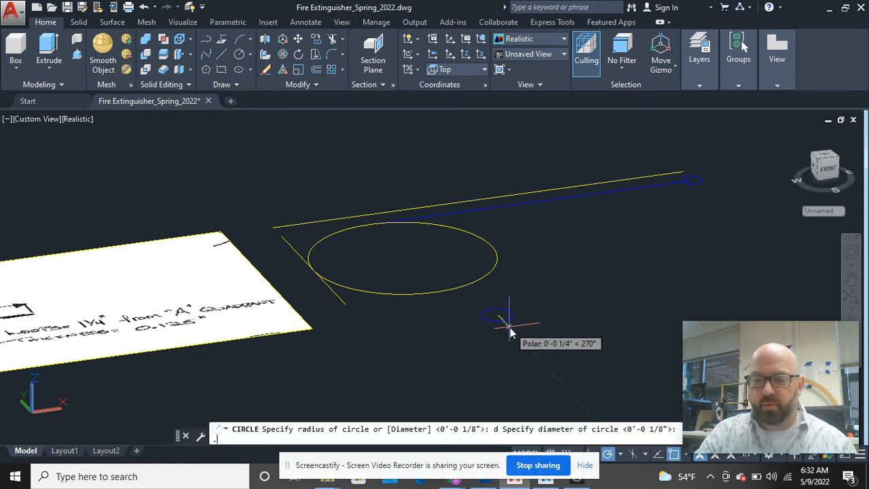
key(Return)
click(532, 306)
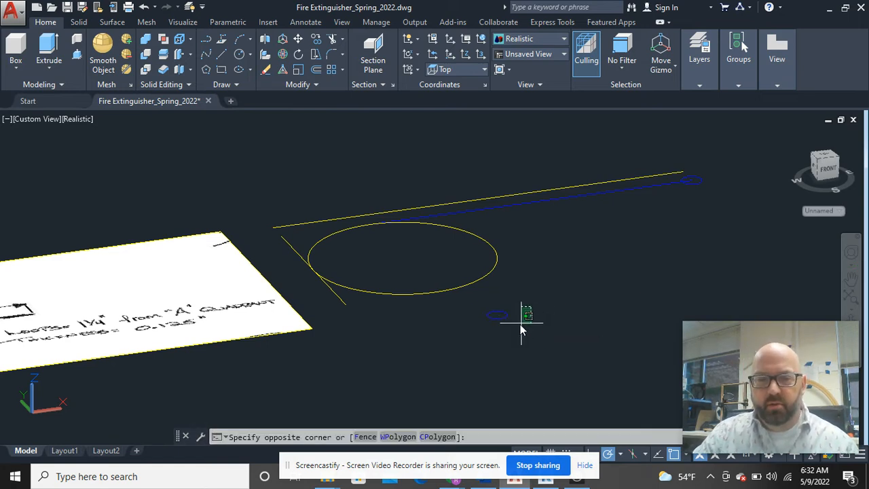
Copy the separate 1/8" circle from its center 1/8" along the X axis, so the two circles sit side by side.
click(504, 317)
right_click(549, 309)
click(565, 259)
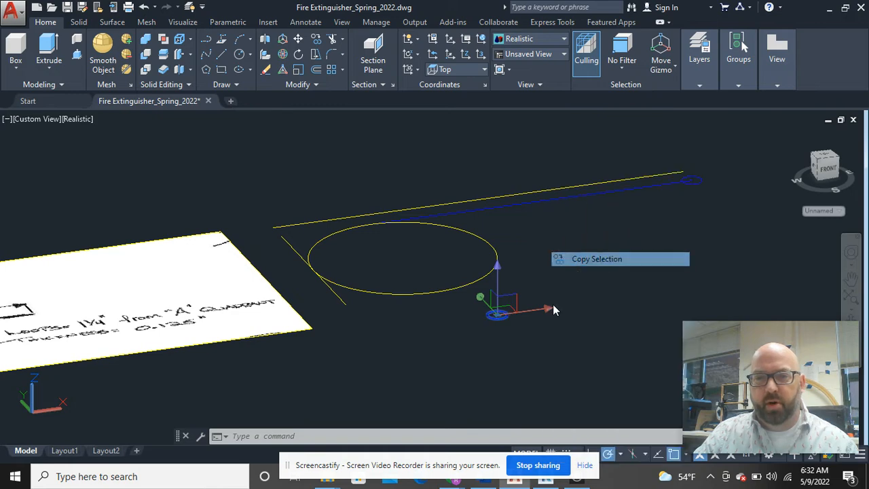
click(496, 316)
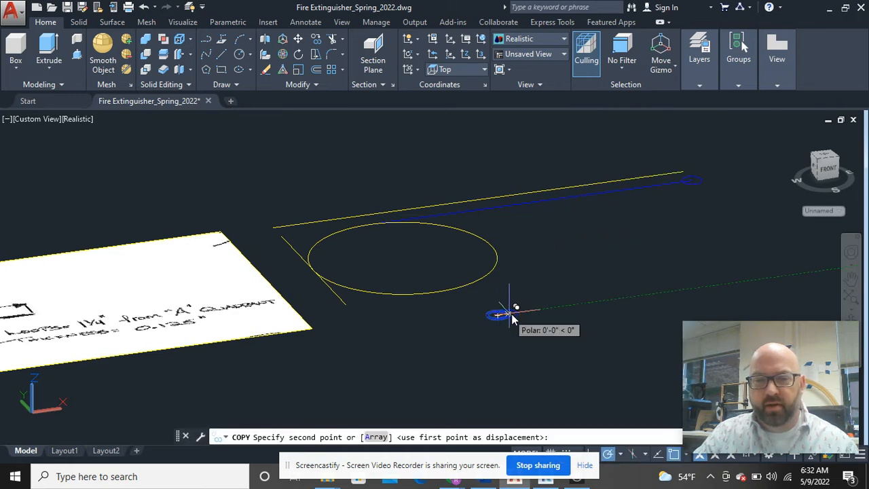
scroll(513, 310, up, 3)
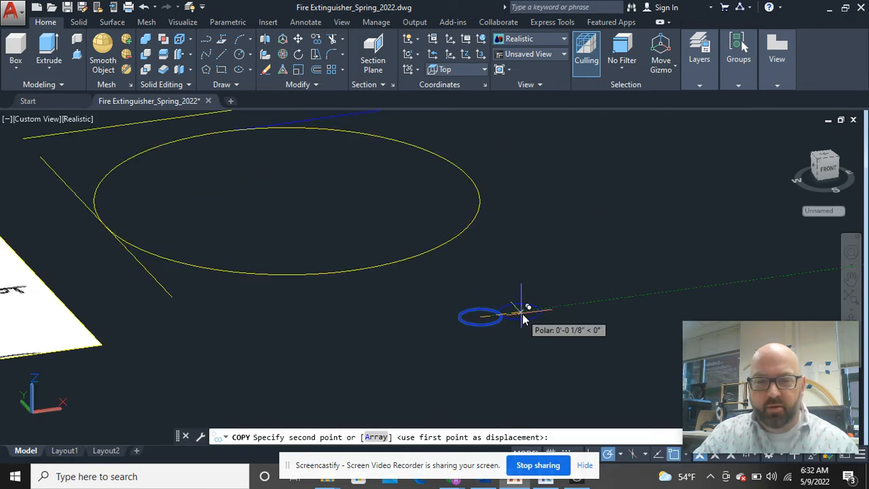
click(521, 312)
right_click(592, 265)
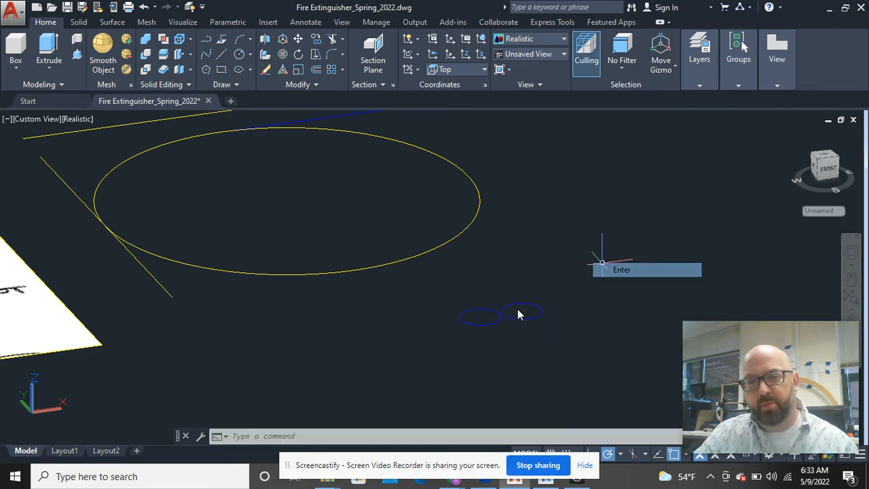
click(604, 267)
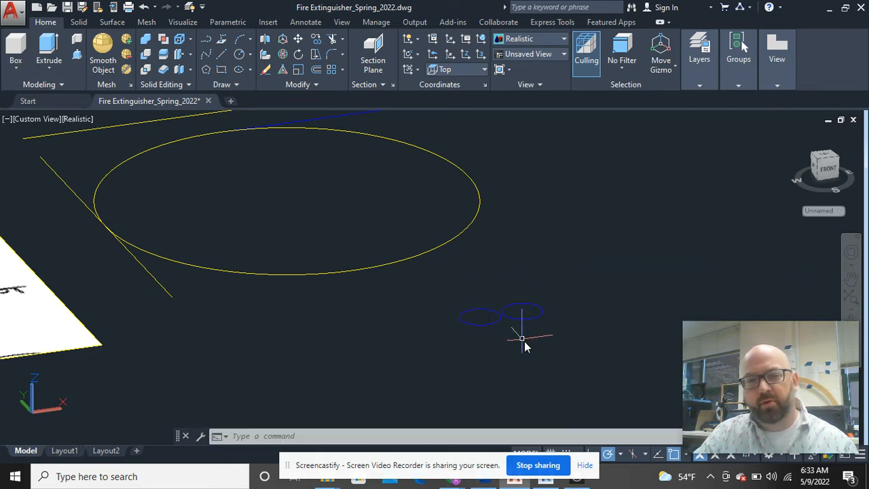
Delete the two small side-by-side circles outside the large construction circle.
click(521, 331)
click(498, 308)
key(Delete)
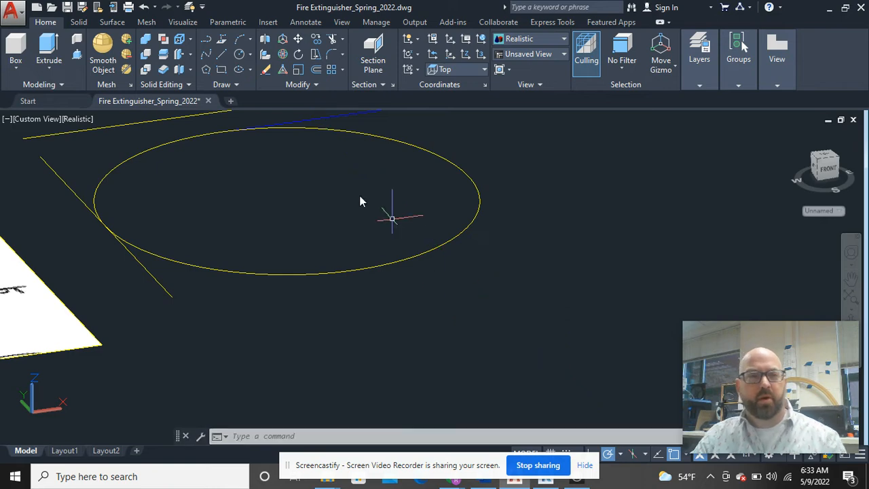
click(224, 84)
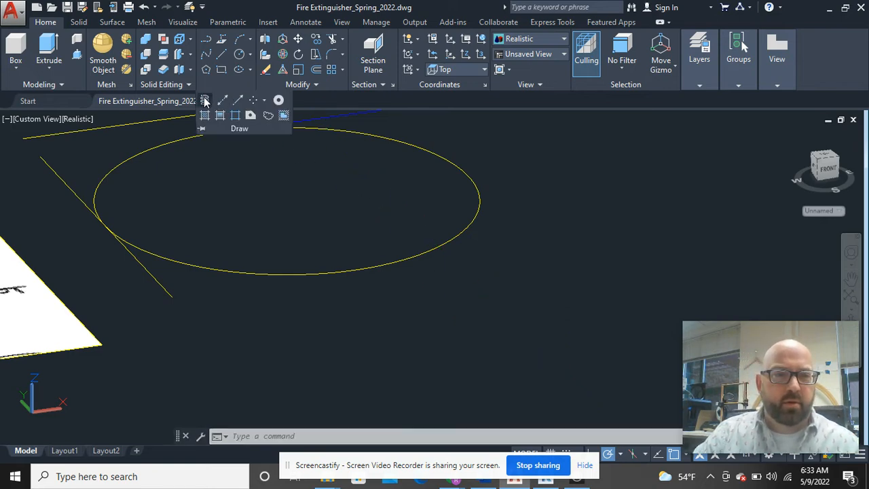
click(205, 101)
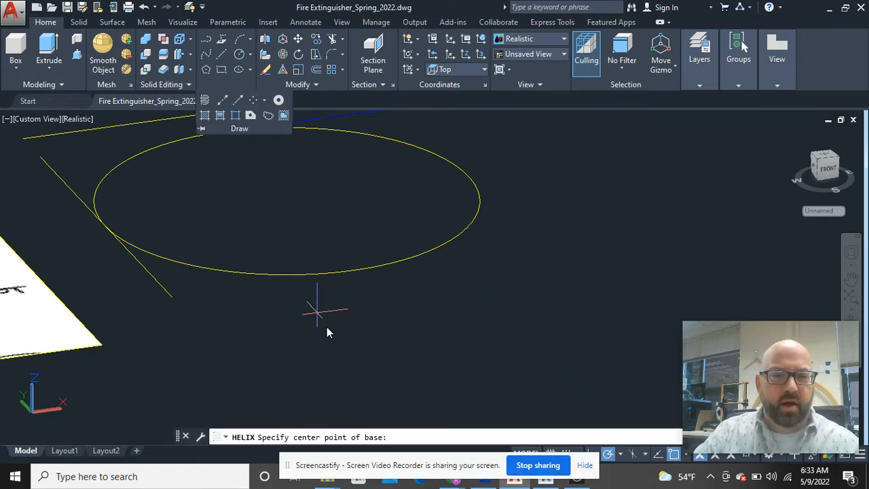
click(286, 201)
click(467, 177)
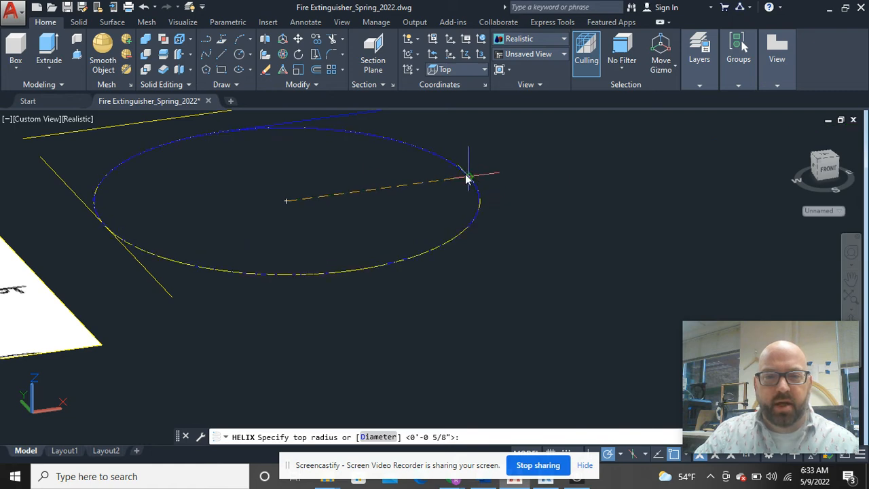
text(1.)
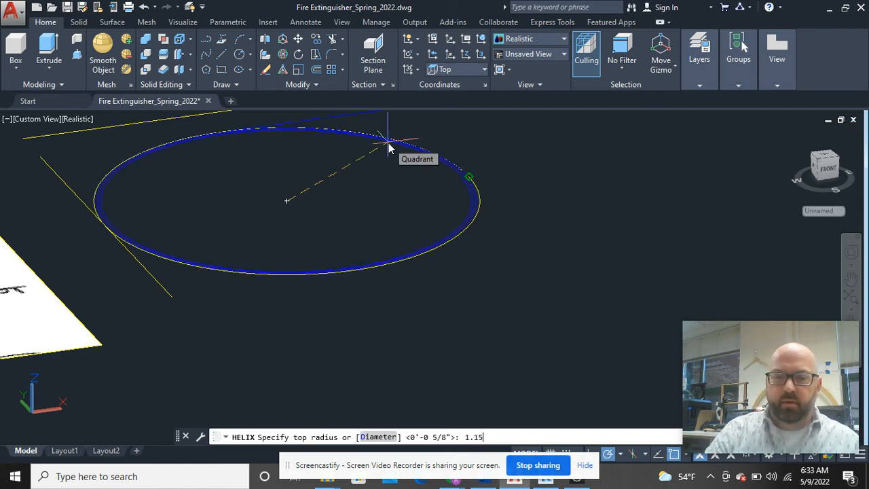
text(15)
key(Return)
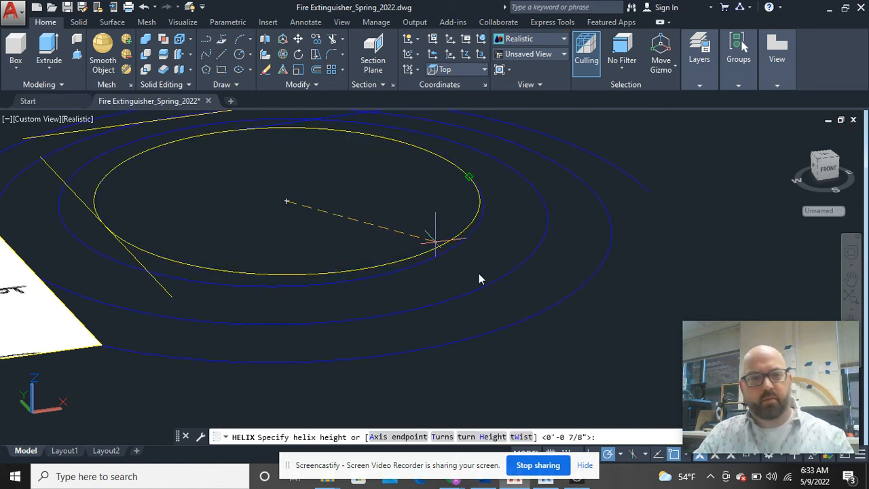
key(Escape)
click(485, 300)
click(411, 313)
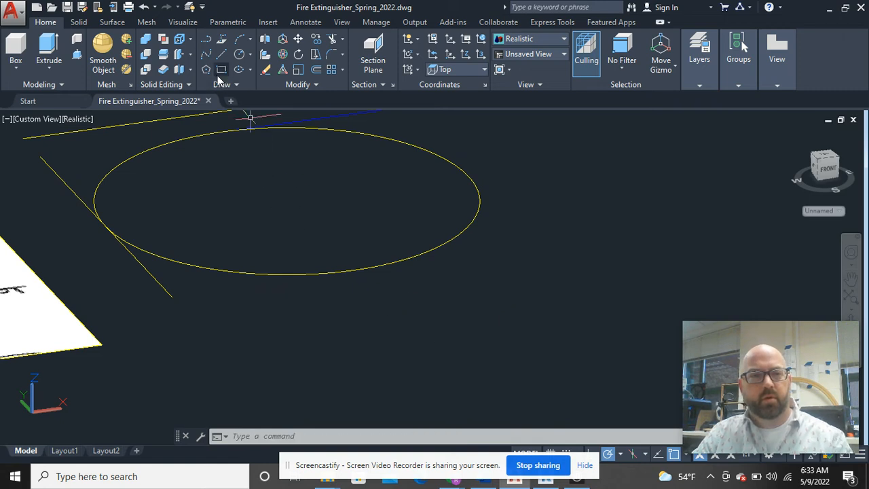
right_click(317, 231)
click(348, 238)
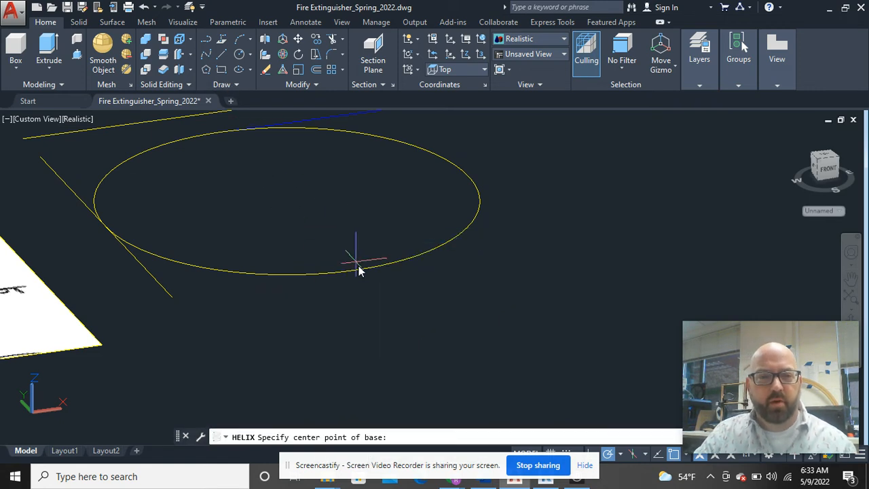
click(288, 200)
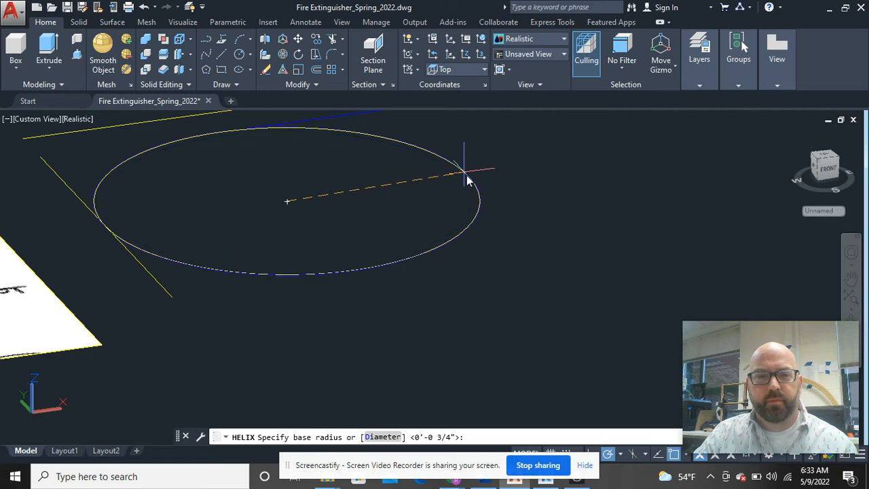
click(469, 175)
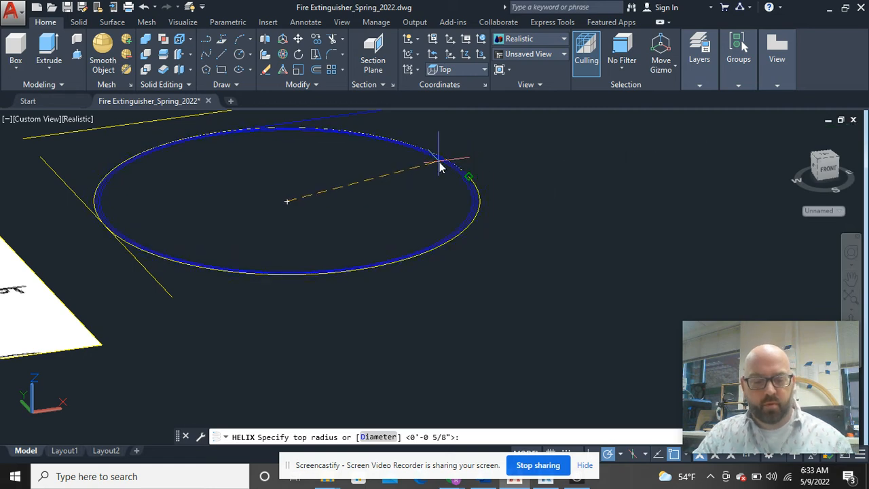
text(d)
key(Return)
key(Return)
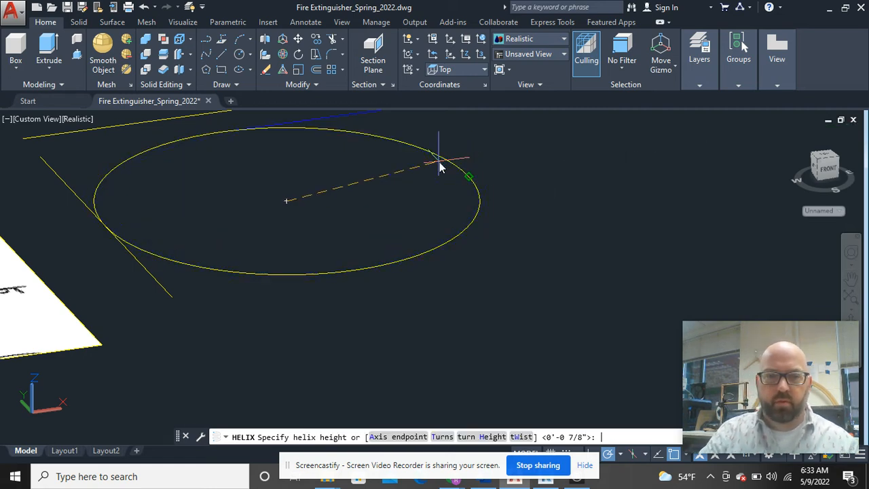
middle_drag(409, 194, 461, 320)
scroll(463, 310, down, 2)
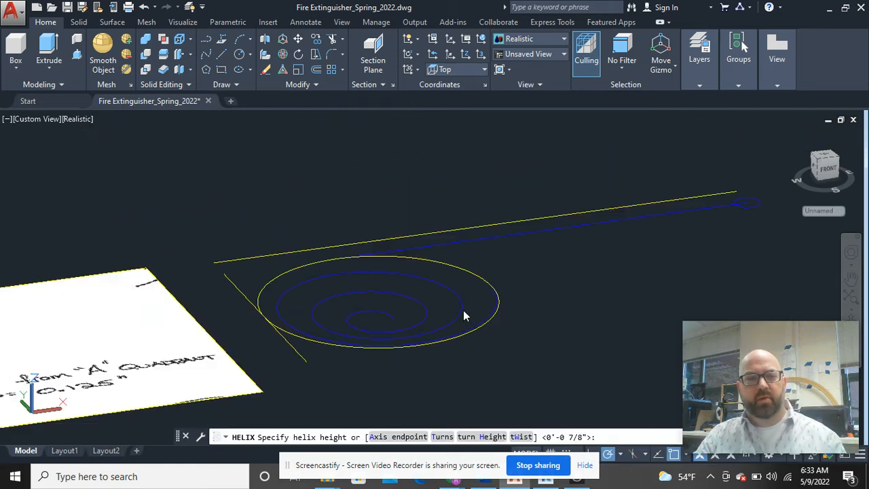
key(Escape)
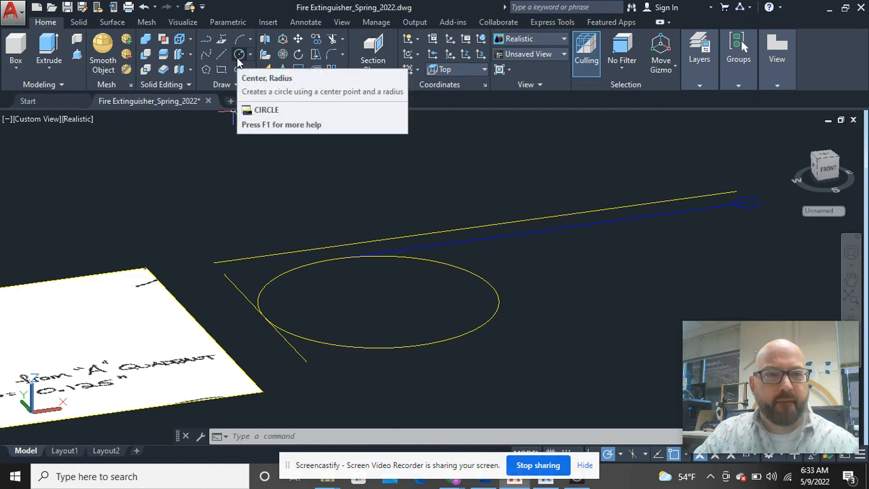
Start a helix at the center of the large construction circle with a base diameter of 1.25".
click(224, 84)
click(204, 100)
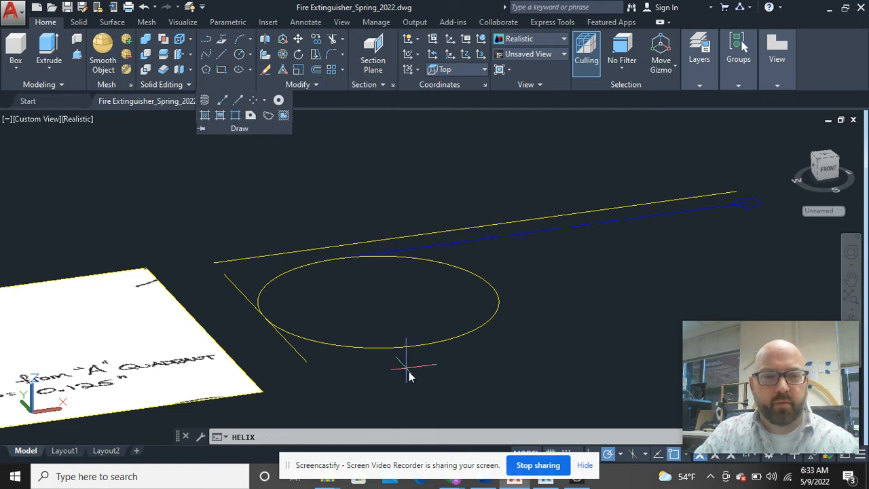
click(378, 301)
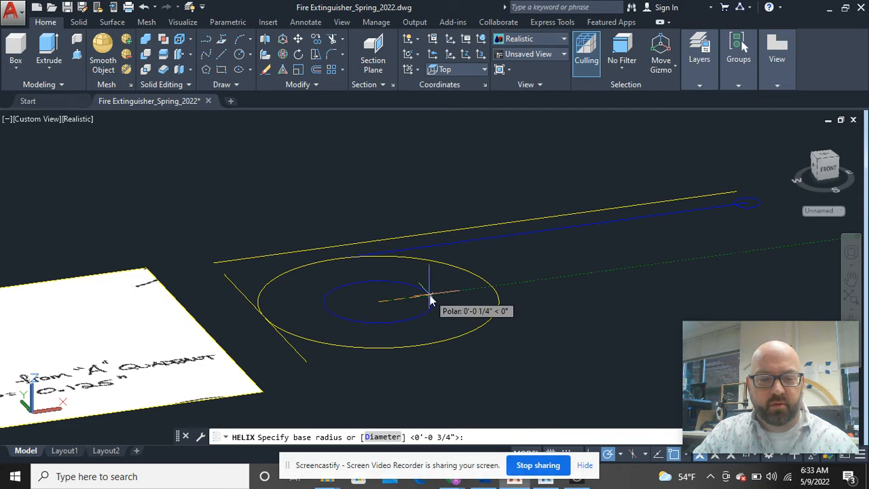
text(d)
key(Return)
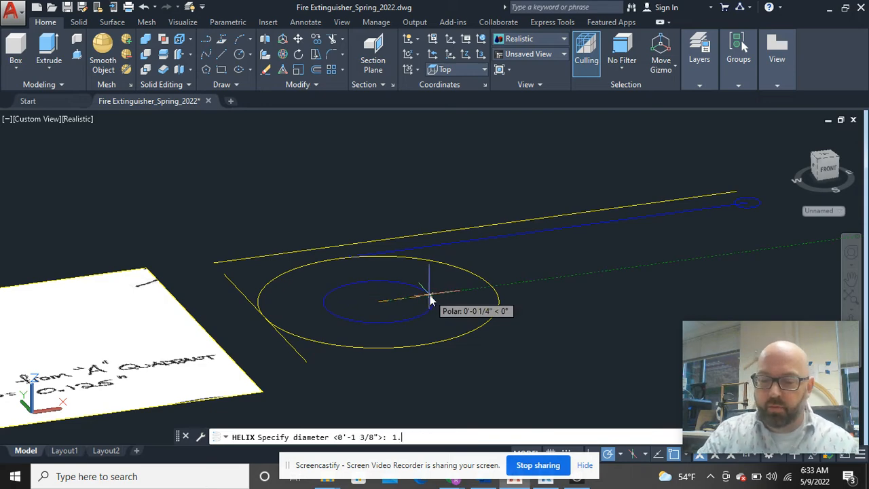
text(1.25)
key(Return)
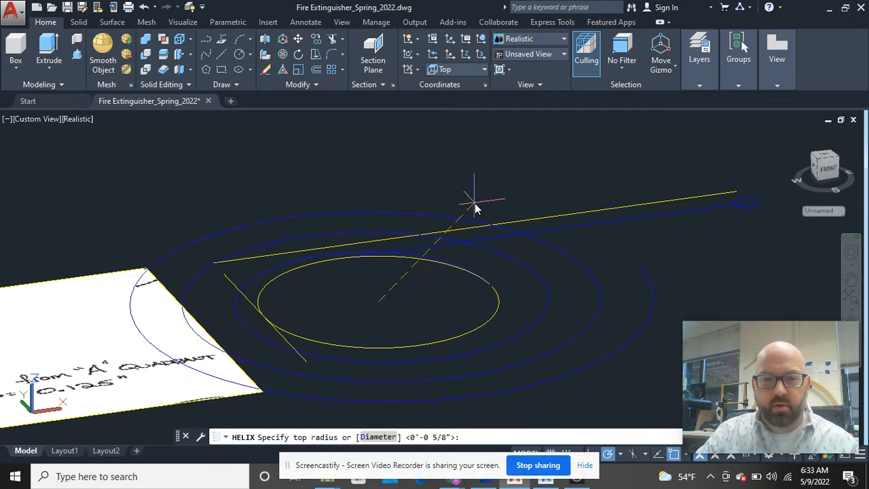
Finish the helix with a top diameter matching its base and a height of 0.4".
text(d)
key(Return)
text(1)
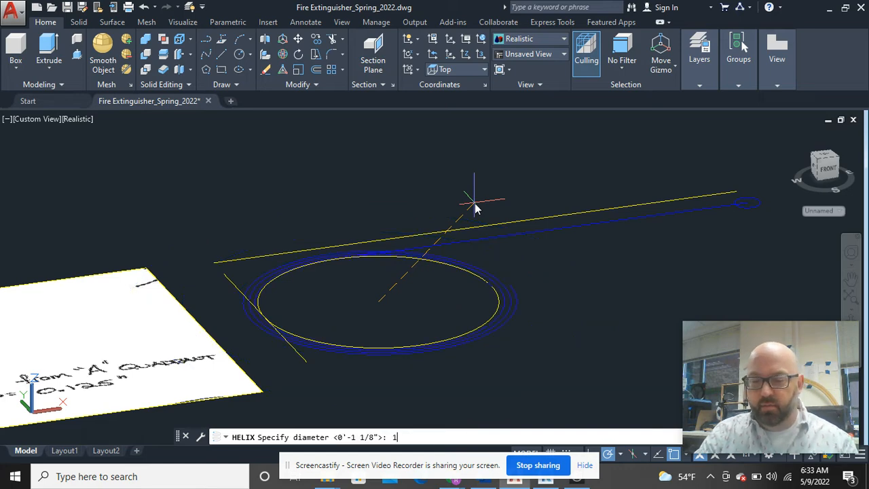
text(.150)
key(Return)
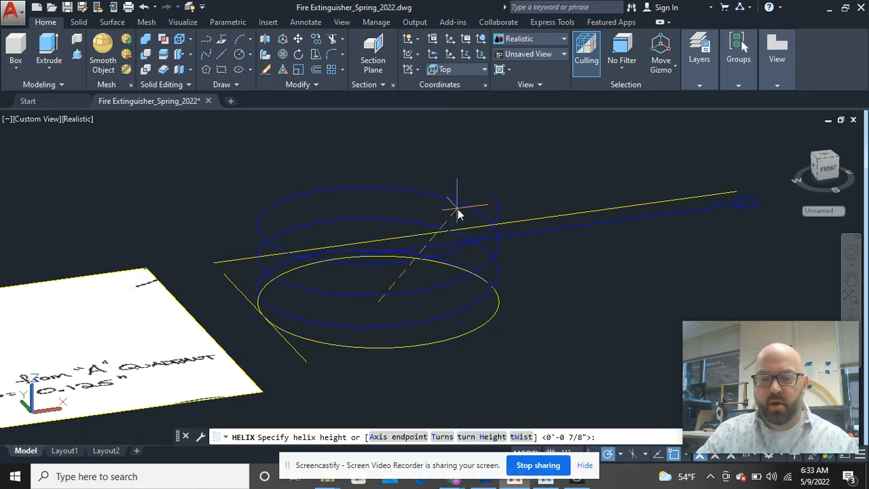
text(.4)
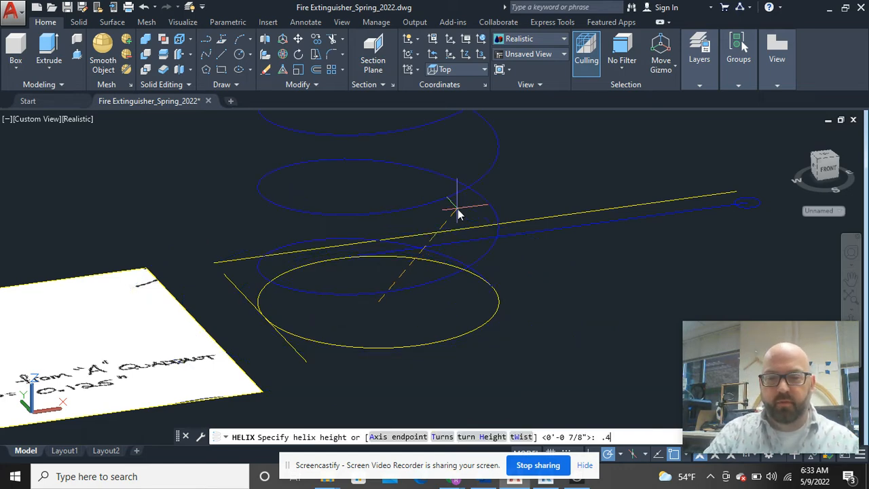
key(Return)
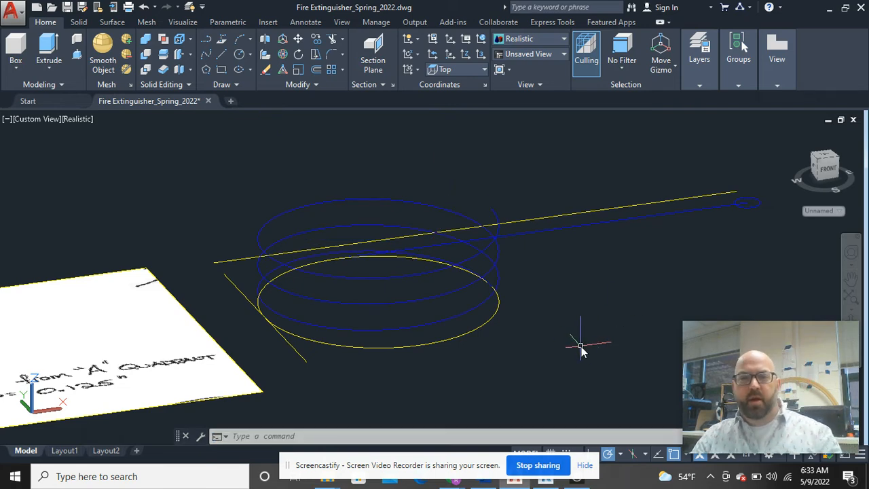
Copy the helix, the pin's straight line and the construction geometry into the empty space in front of the original.
shift+middle_drag(580, 349, 458, 313)
click(473, 345)
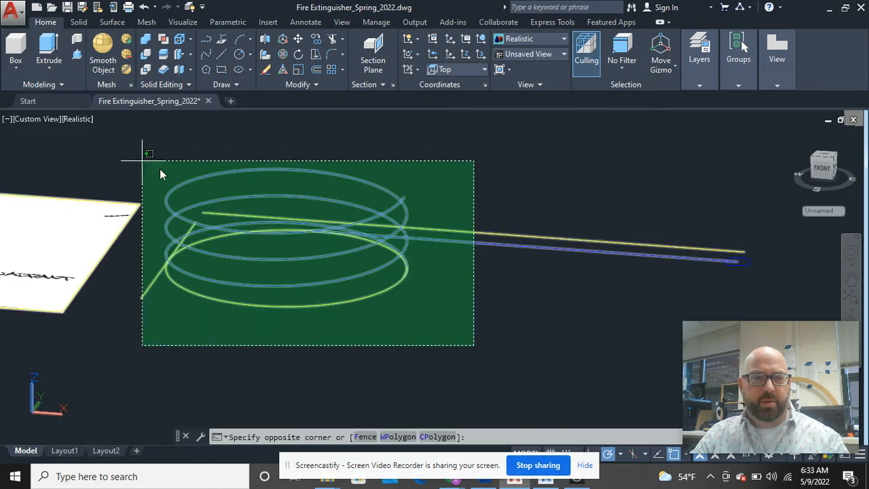
click(171, 164)
right_click(176, 168)
click(270, 281)
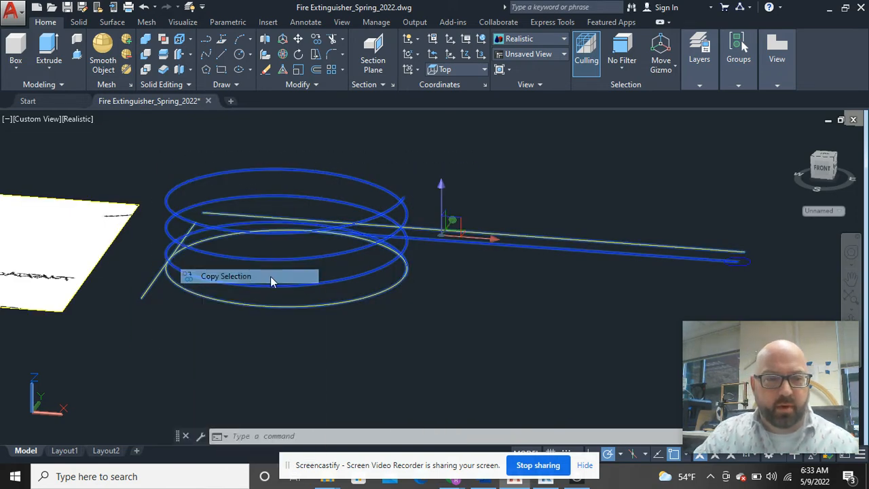
click(474, 233)
middle_drag(445, 297, 481, 145)
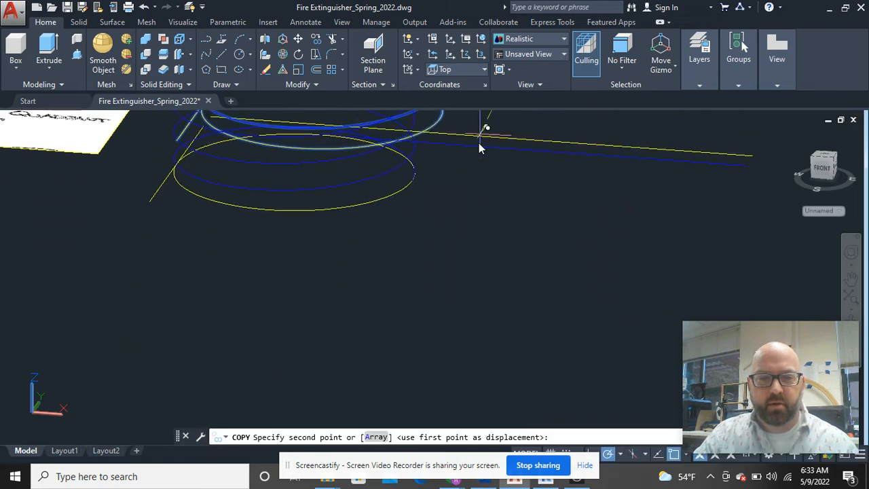
scroll(464, 163, down, 2)
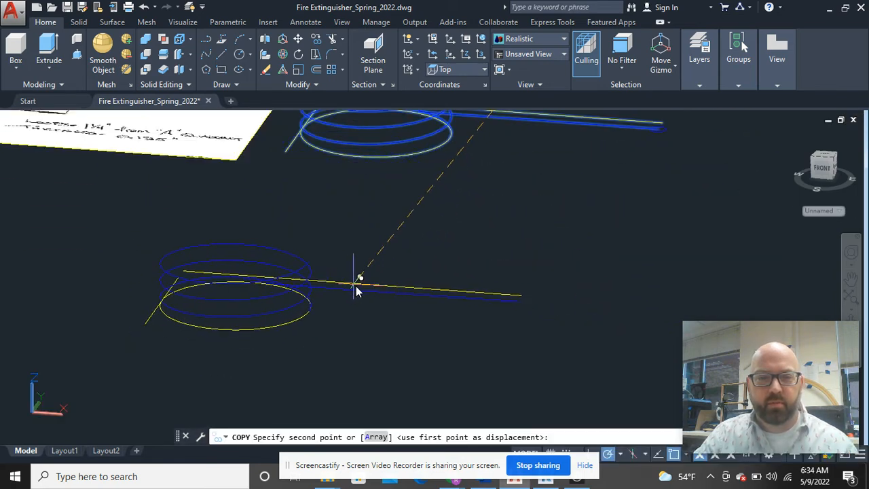
click(365, 288)
right_click(443, 233)
click(462, 240)
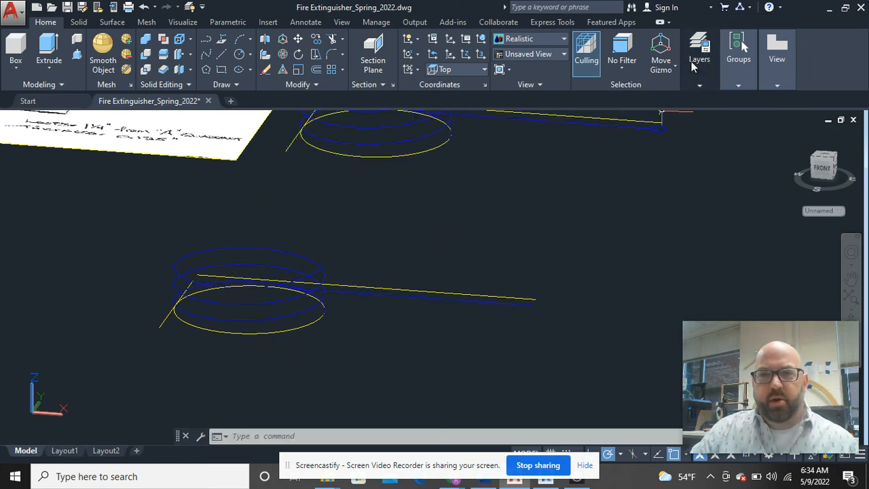
Turn off the Construction layer so that only the pin's helices and lines are displayed.
mouse_move(709, 78)
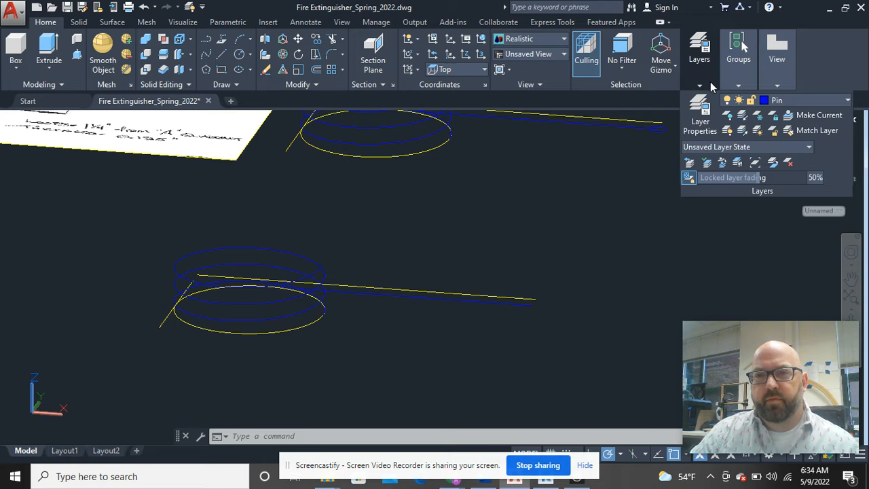
click(808, 100)
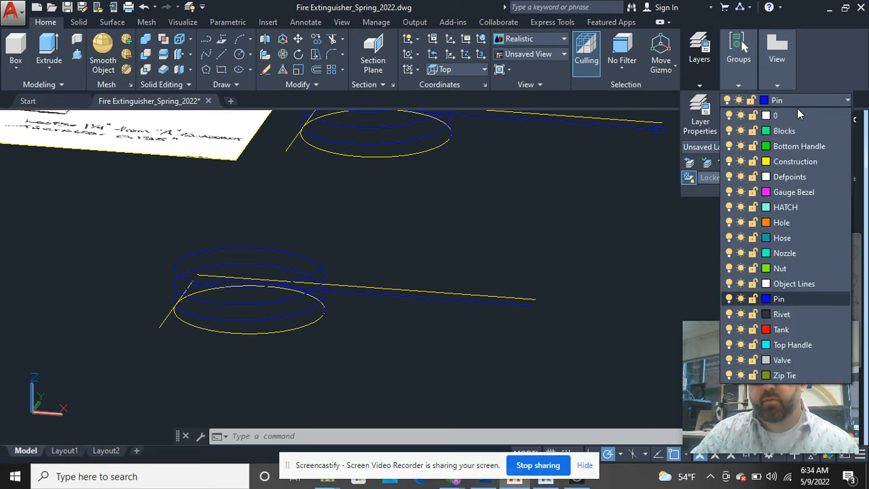
click(728, 161)
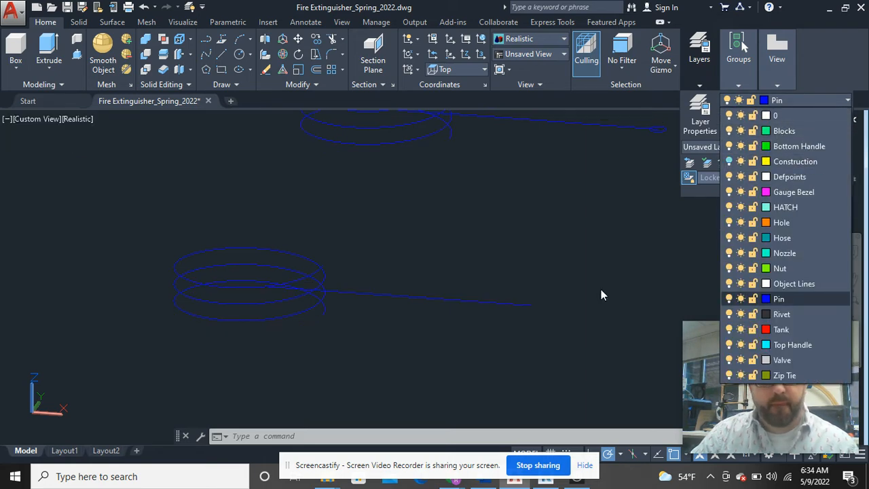
click(324, 309)
shift+middle_drag(328, 344, 355, 314)
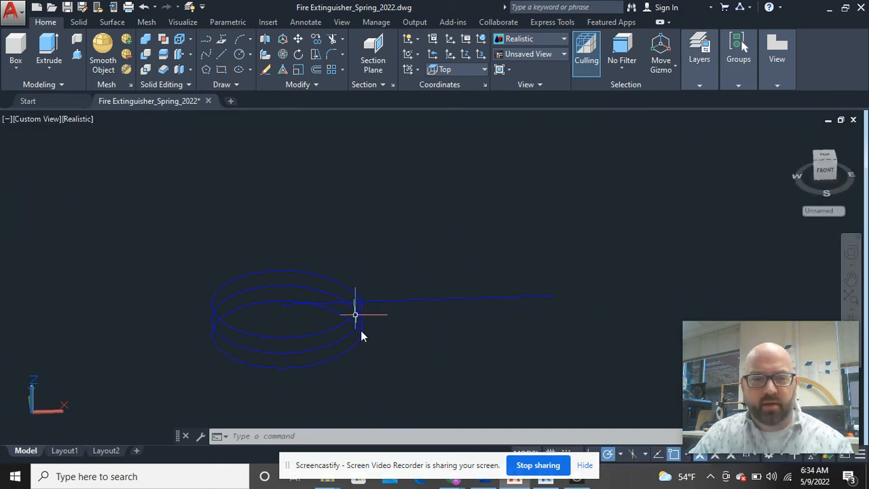
Rotate the copied helix's straight line -90 degrees about the vertical axis through its end at the helix center using 3D Rotate.
middle_drag(370, 351, 355, 255)
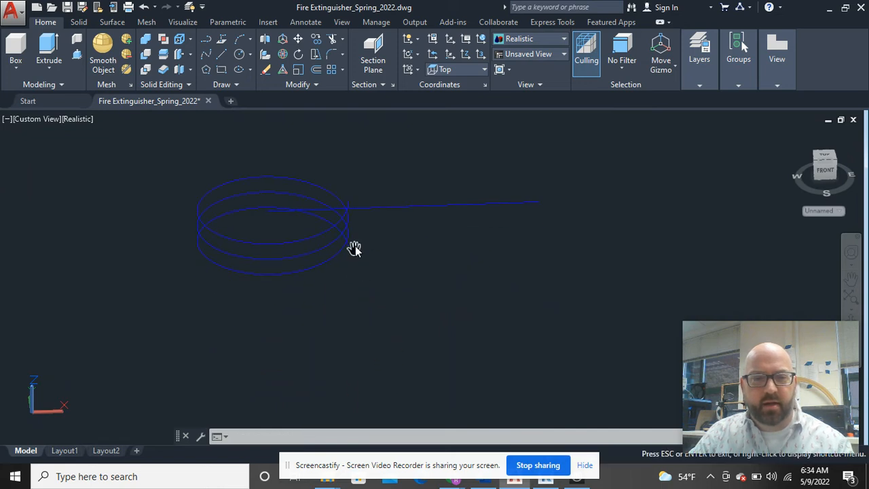
click(445, 262)
click(397, 183)
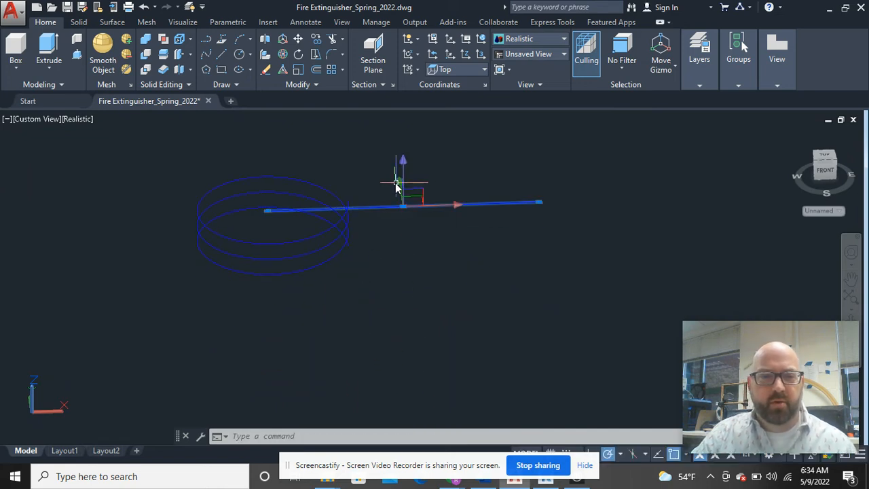
click(282, 54)
click(268, 212)
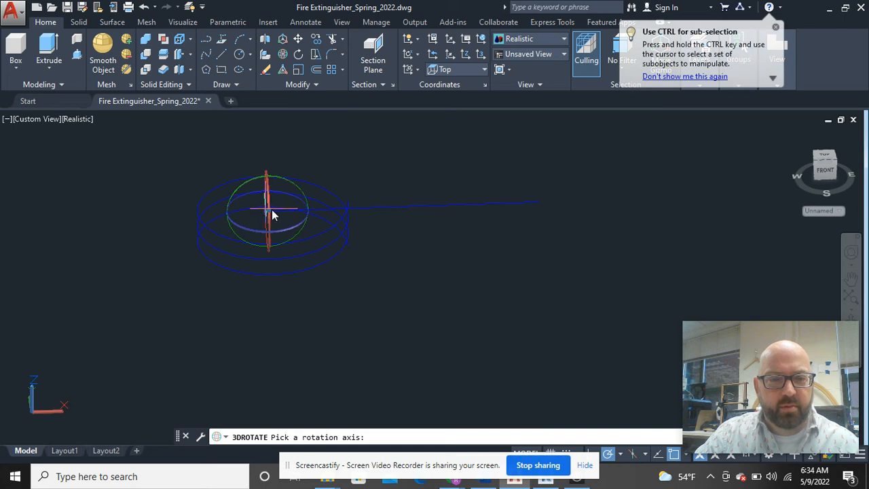
click(295, 231)
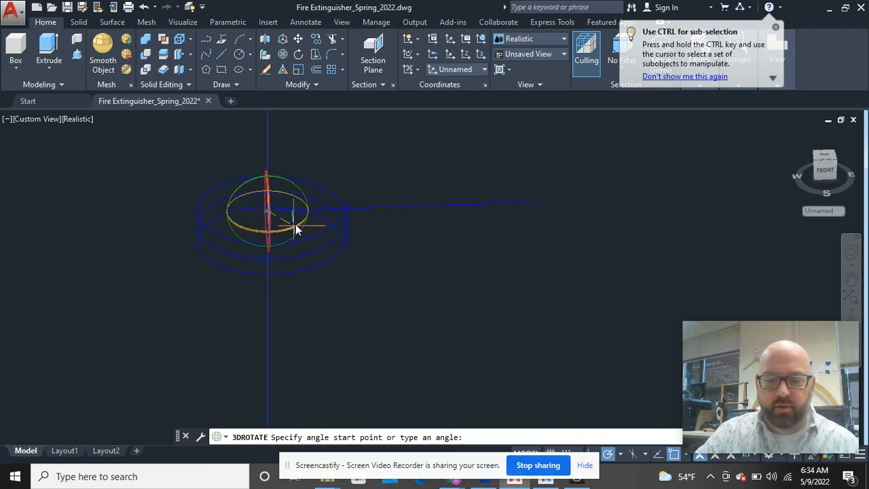
text(-90)
key(Return)
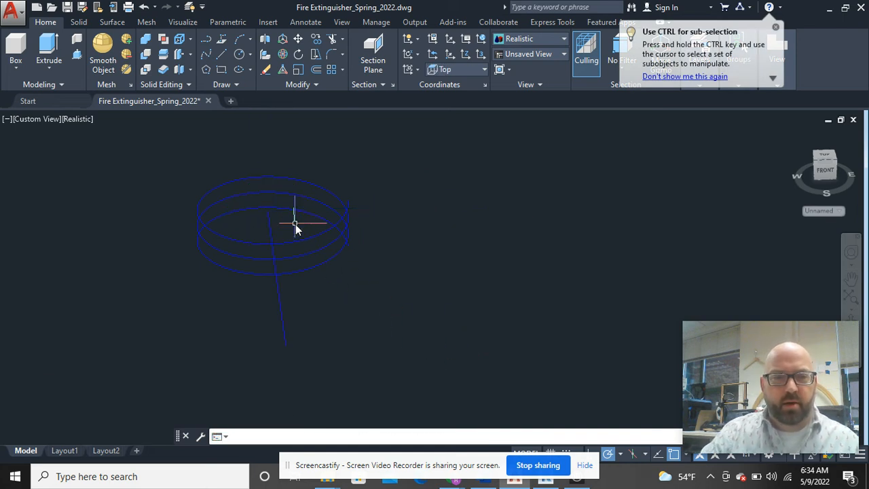
Move the rotated straight line from its inner end to the lower endpoint of the copied helix.
click(310, 360)
click(263, 337)
right_click(423, 231)
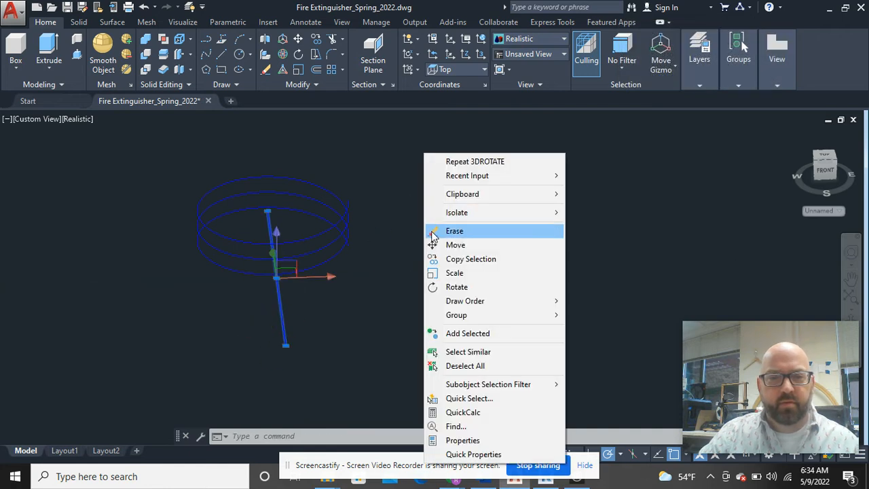
click(450, 246)
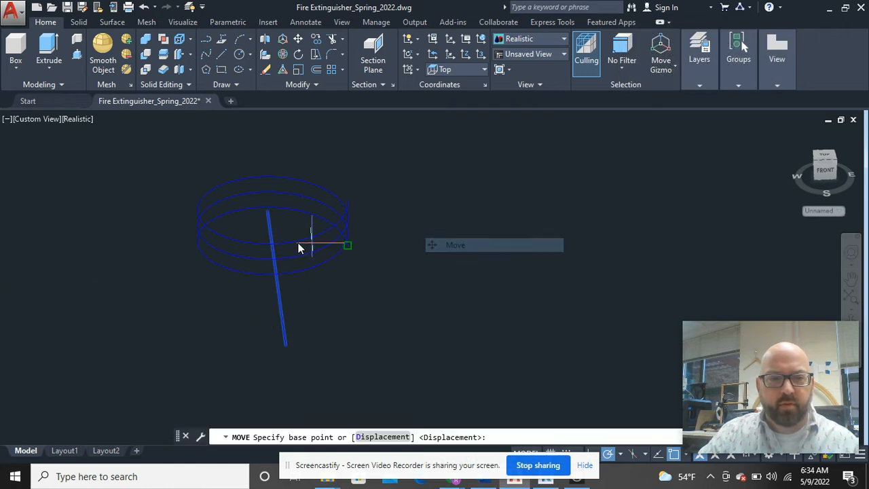
click(268, 212)
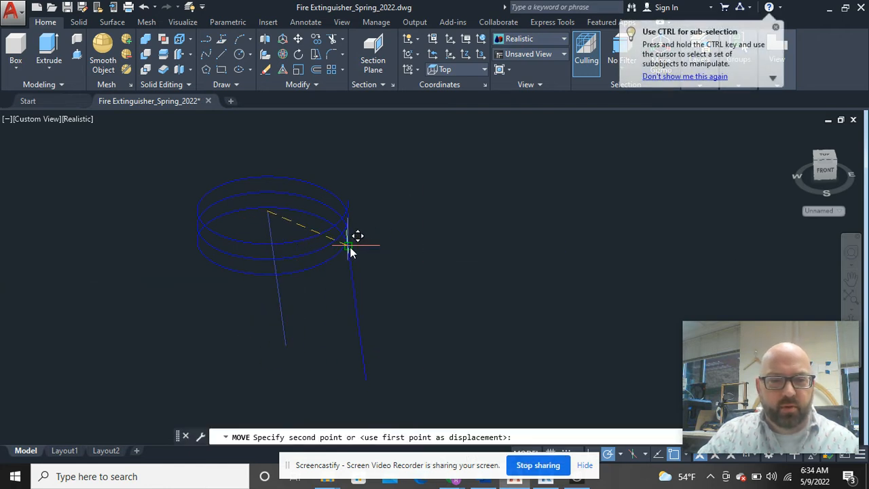
click(349, 249)
Copy the circular profile from the end of the original pin's line to the free end of the copied pin's straight line.
shift+middle_drag(404, 263, 525, 266)
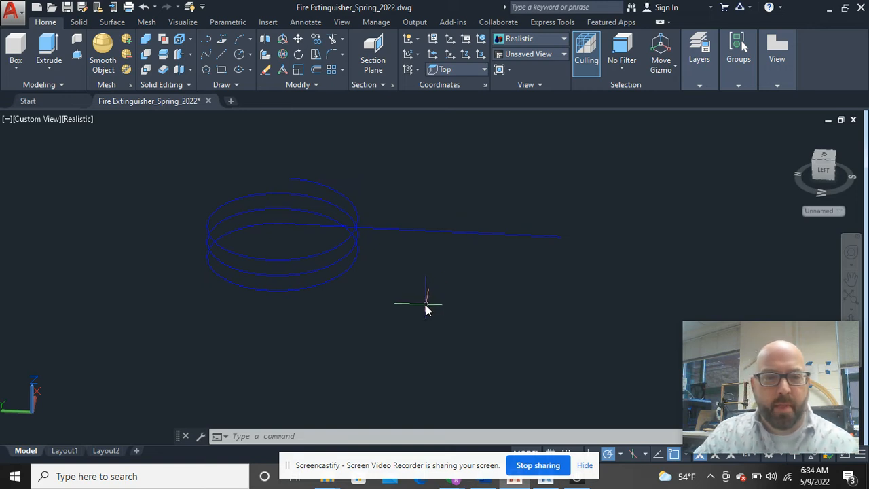
scroll(392, 294, up, 2)
scroll(395, 309, down, 5)
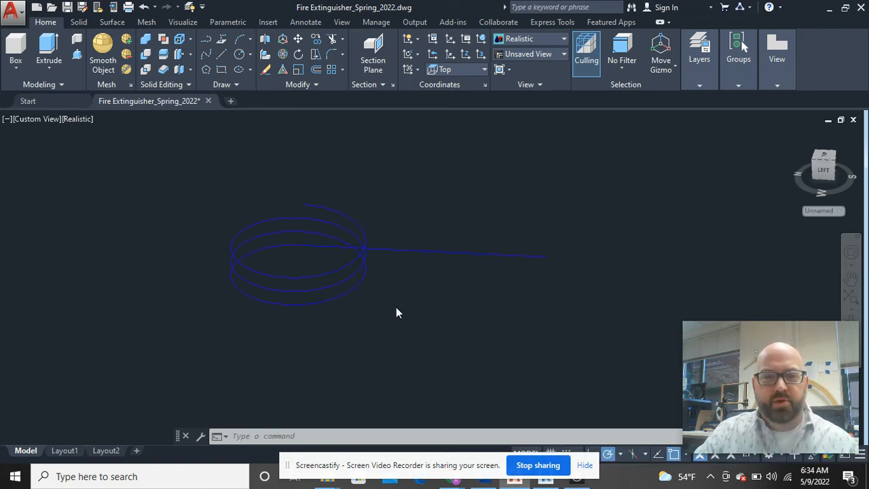
shift+middle_drag(490, 211, 399, 256)
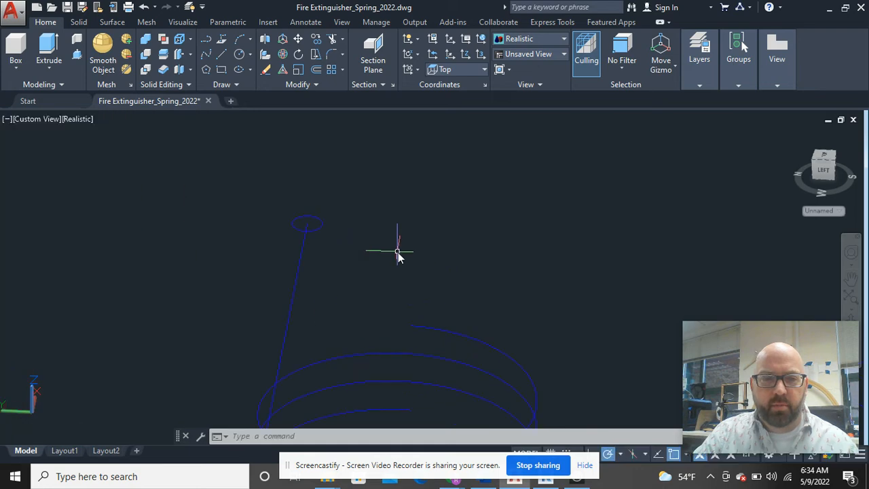
click(322, 222)
right_click(388, 155)
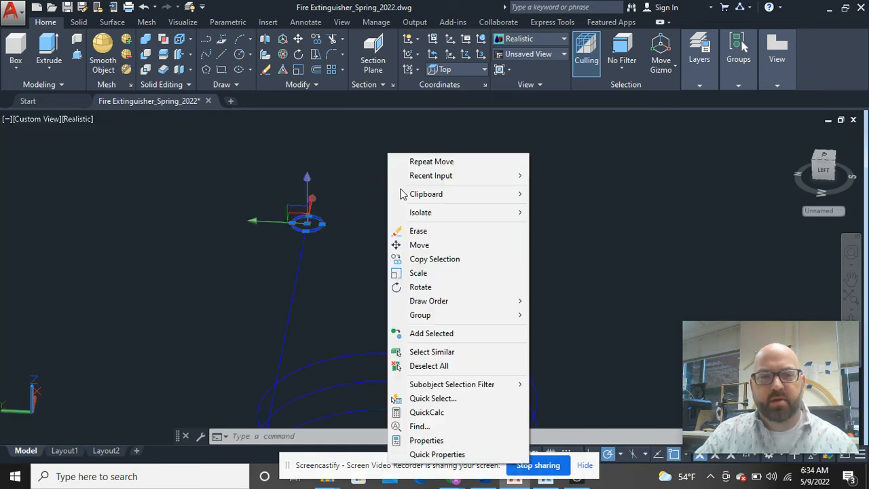
click(436, 258)
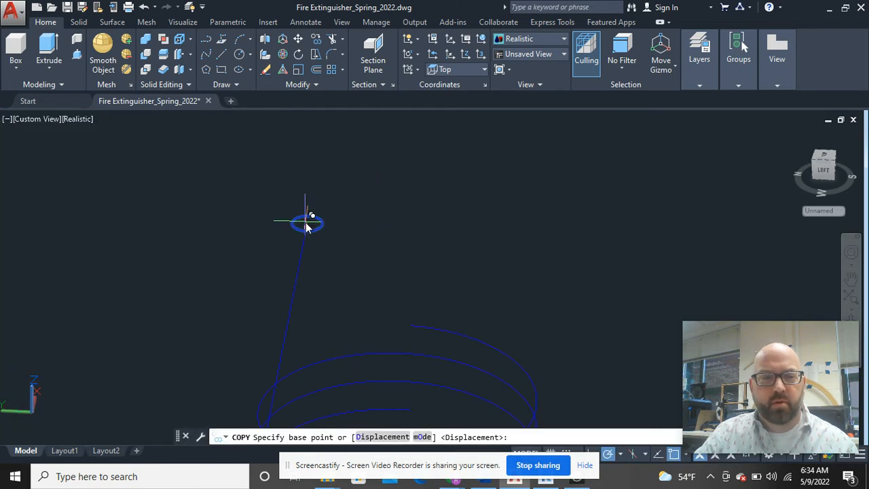
click(306, 221)
scroll(391, 250, down, 6)
middle_drag(550, 344, 378, 293)
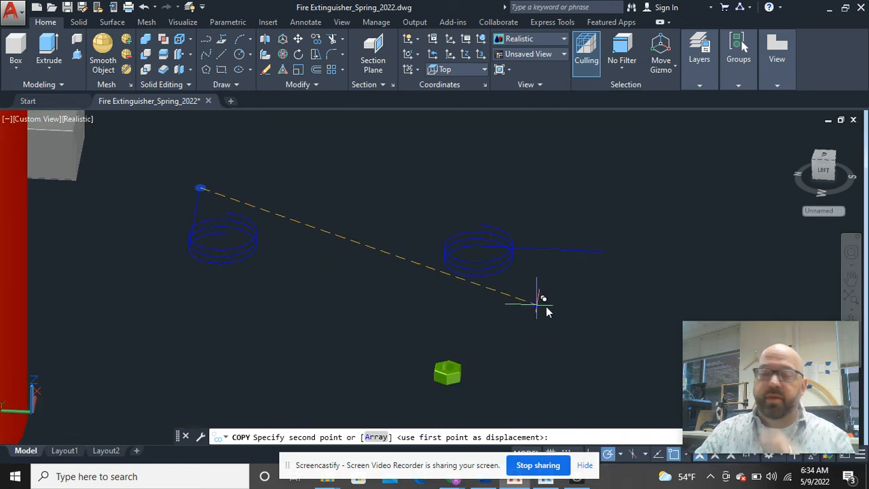
click(604, 253)
right_click(618, 317)
click(637, 145)
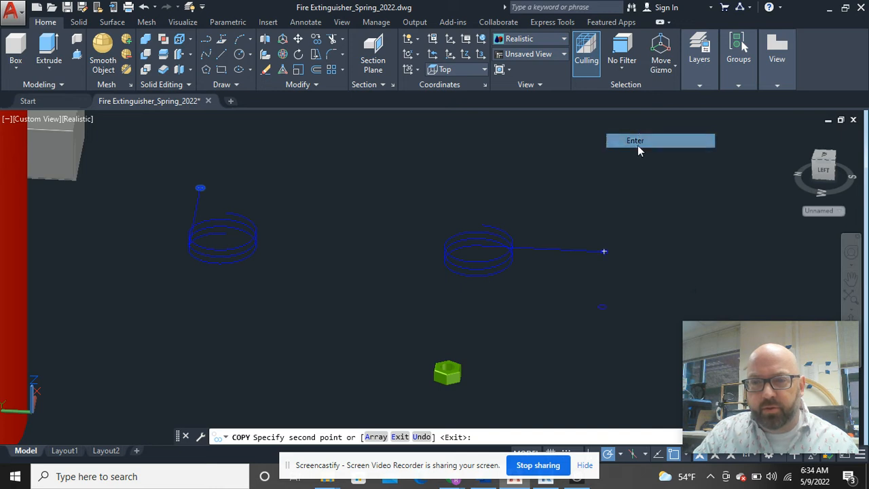
Rotate the copied circle 90 degrees about the X axis at its center with 3D Rotate, making it perpendicular to the straight line.
scroll(617, 217, up, 8)
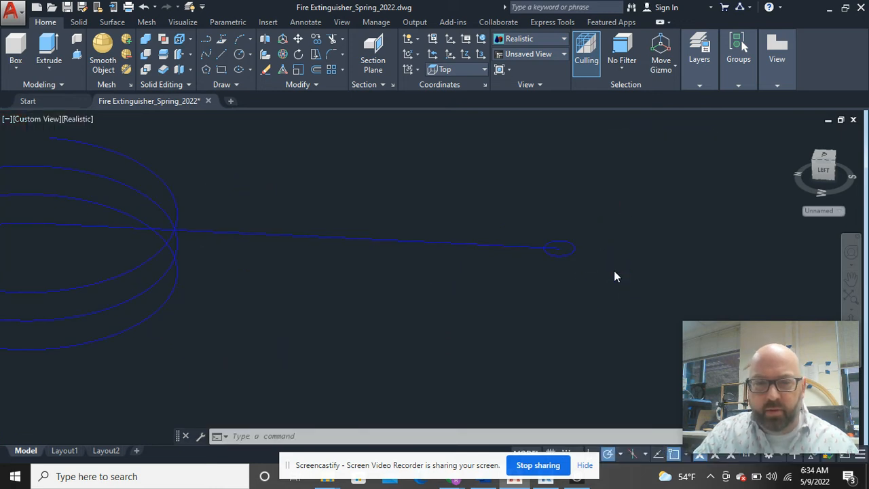
click(592, 277)
click(572, 238)
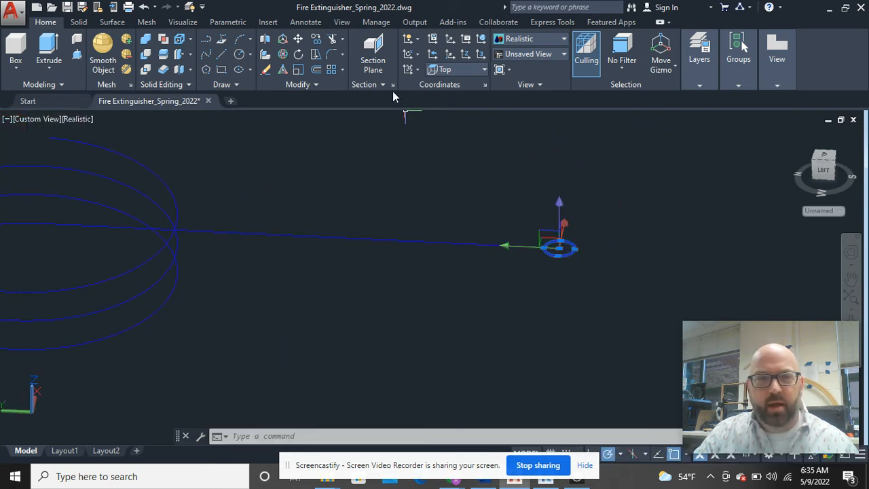
click(284, 55)
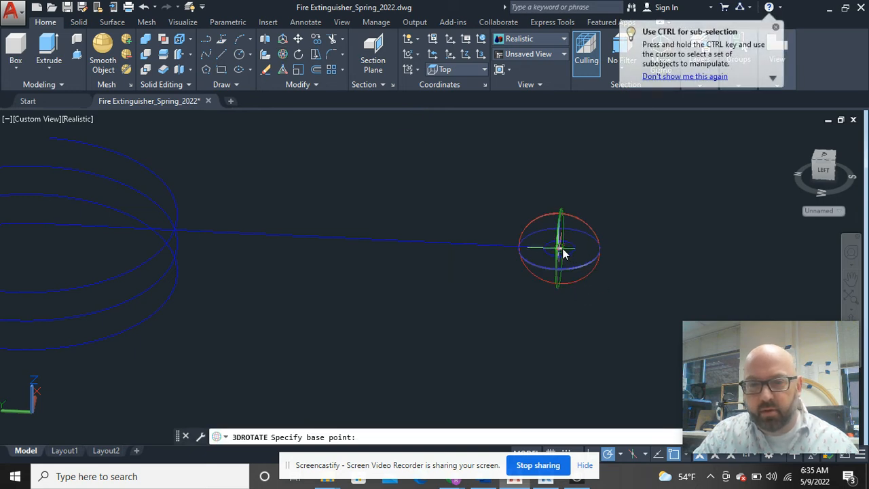
click(588, 274)
text(90)
key(Return)
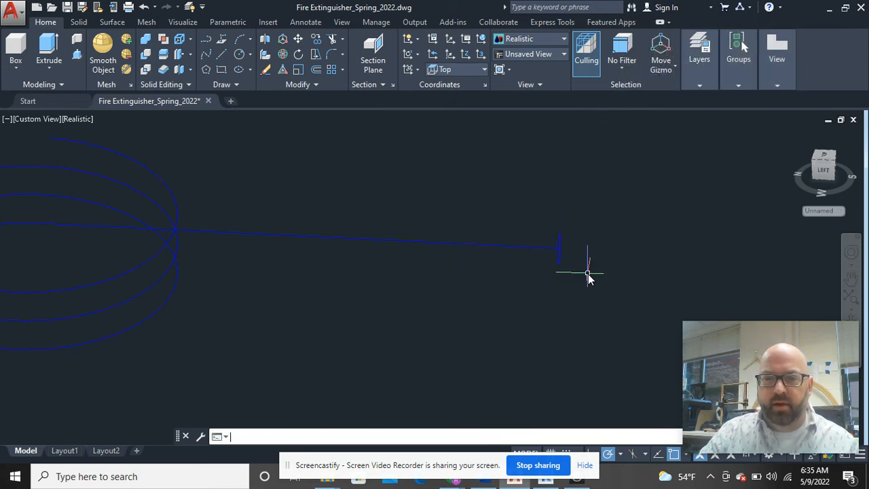
Join the copied helix and its straight line into one continuous path.
click(212, 267)
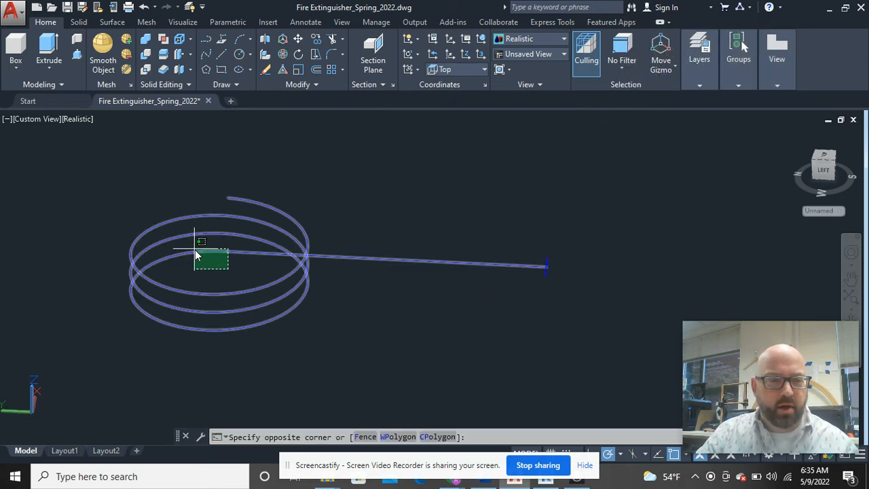
click(201, 253)
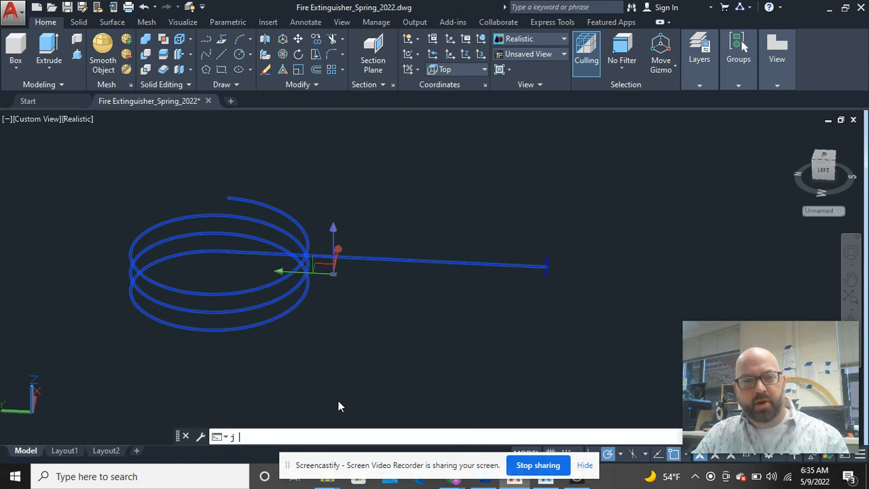
key(Escape)
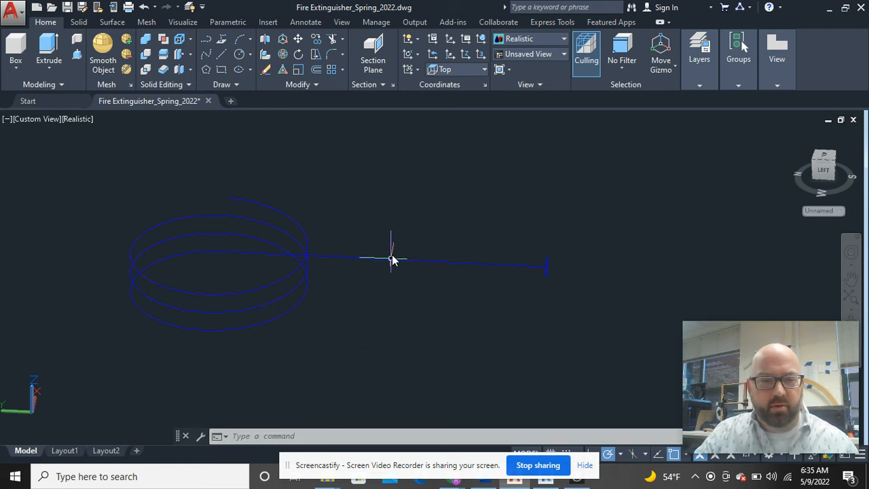
Sweep the circle at the line's end along the joined line and helix path to form the solid pin.
click(51, 71)
click(76, 163)
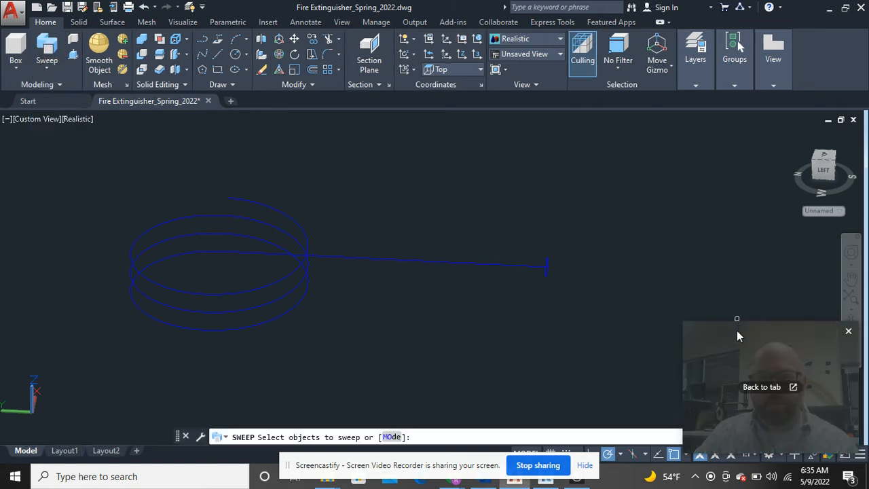
click(547, 274)
right_click(434, 308)
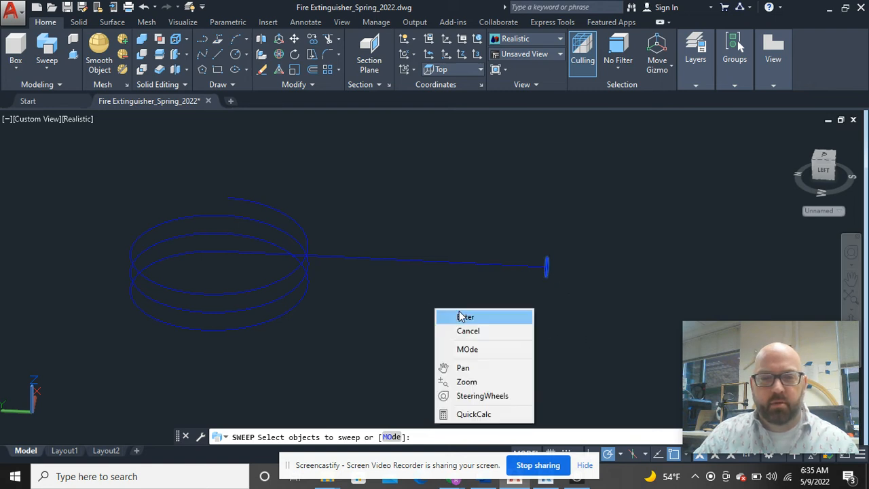
click(446, 314)
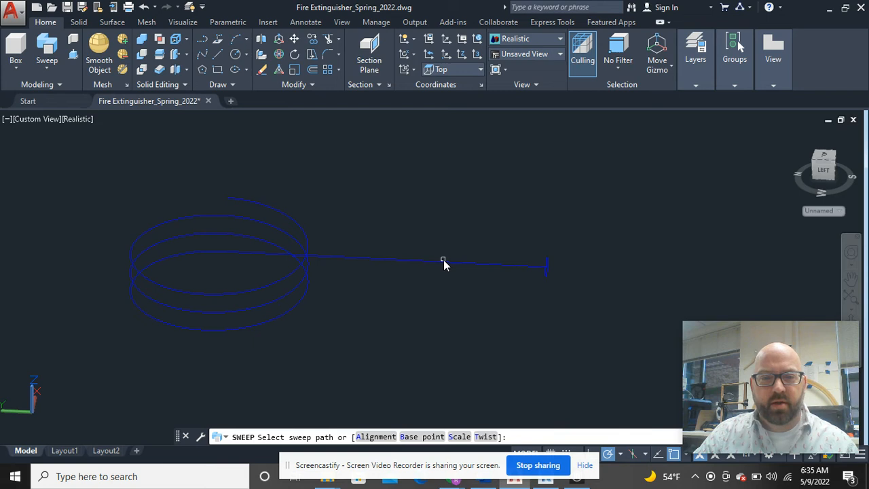
click(444, 264)
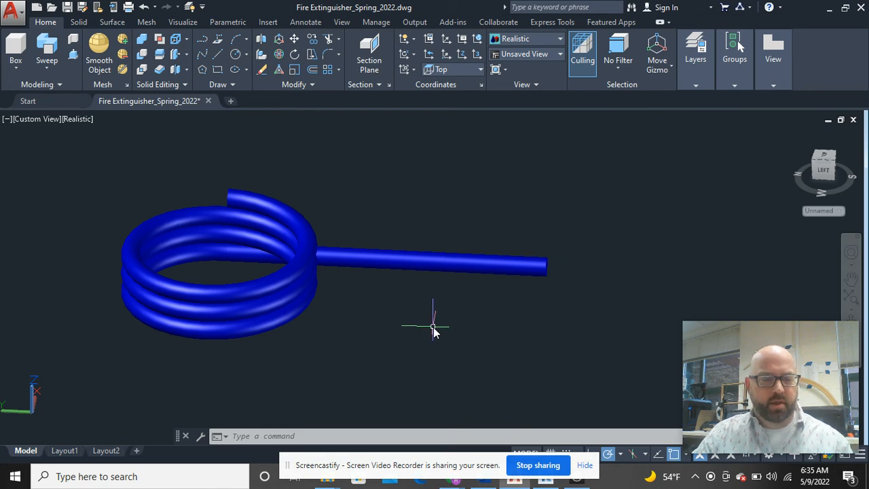
Examine the swept pin from several angles, checking the coil spacing and where the straight shaft meets the coil.
shift+middle_drag(433, 326, 459, 306)
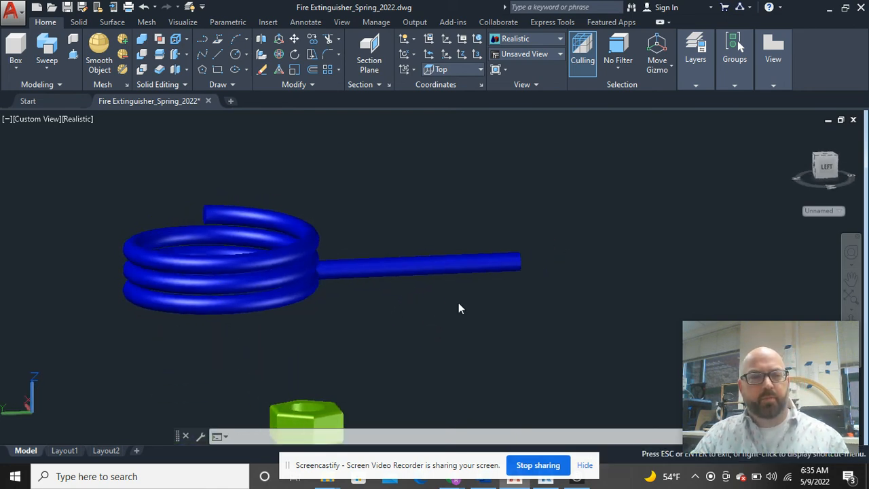
scroll(319, 324, up, 3)
middle_drag(331, 320, 458, 303)
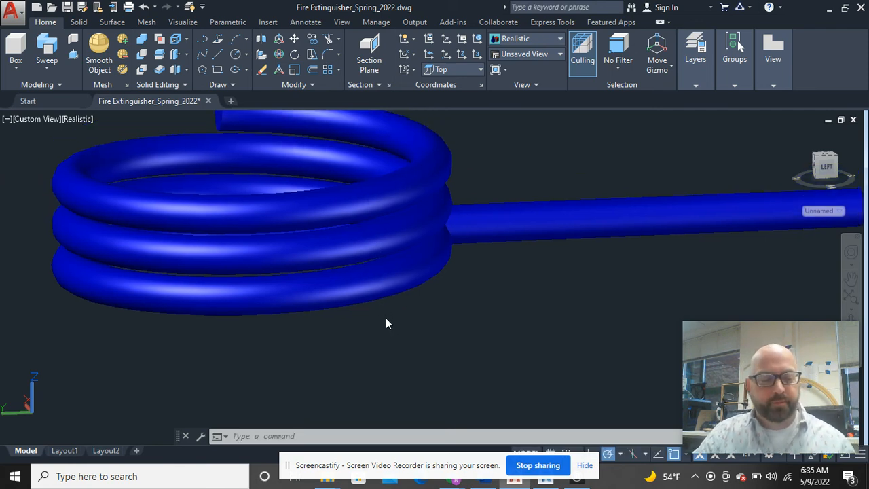
shift+middle_drag(385, 319, 349, 301)
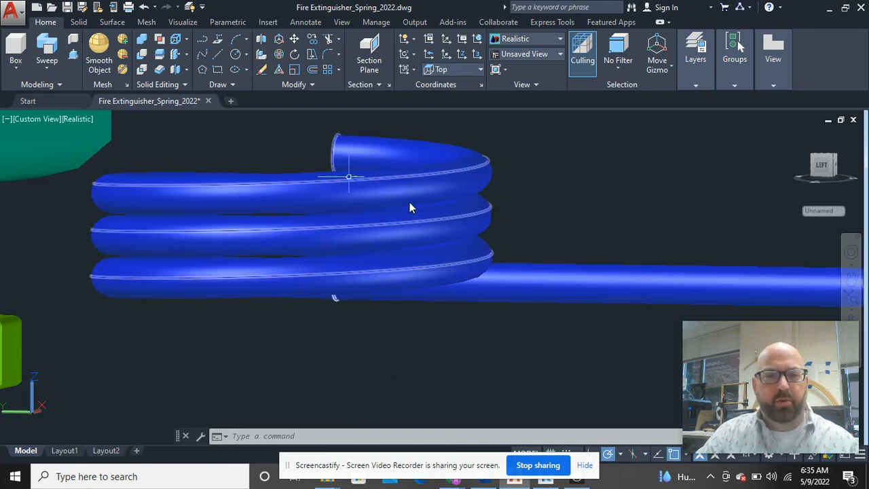
scroll(464, 375, down, 3)
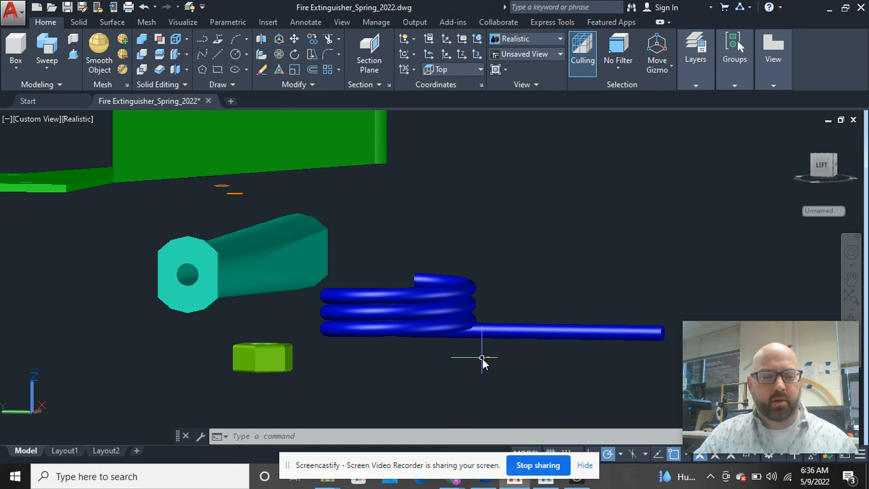
mouse_move(479, 358)
shift+middle_down()
mouse_move(481, 409)
mouse_move(491, 380)
mouse_move(484, 290)
mouse_move(479, 342)
shift+middle_up()
middle_drag(474, 373, 444, 217)
scroll(473, 375, up, 2)
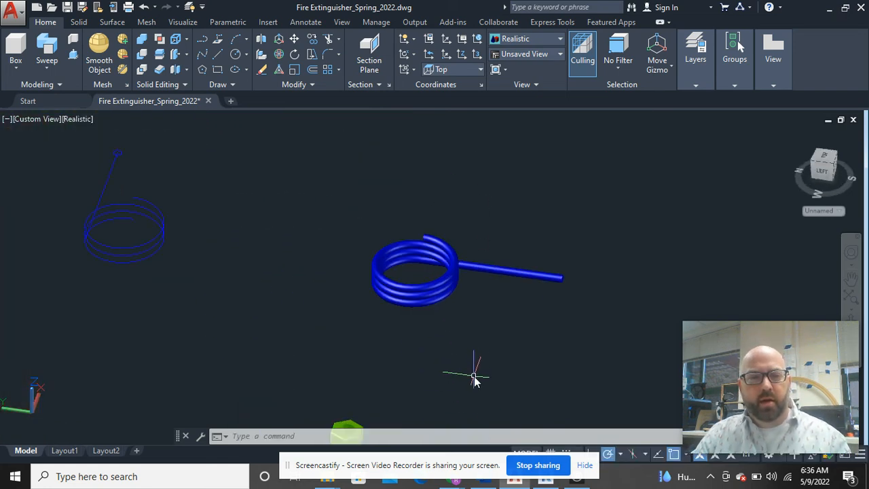
mouse_move(492, 339)
shift+middle_down()
mouse_move(491, 316)
mouse_move(493, 330)
shift+middle_up()
scroll(493, 323, up, 3)
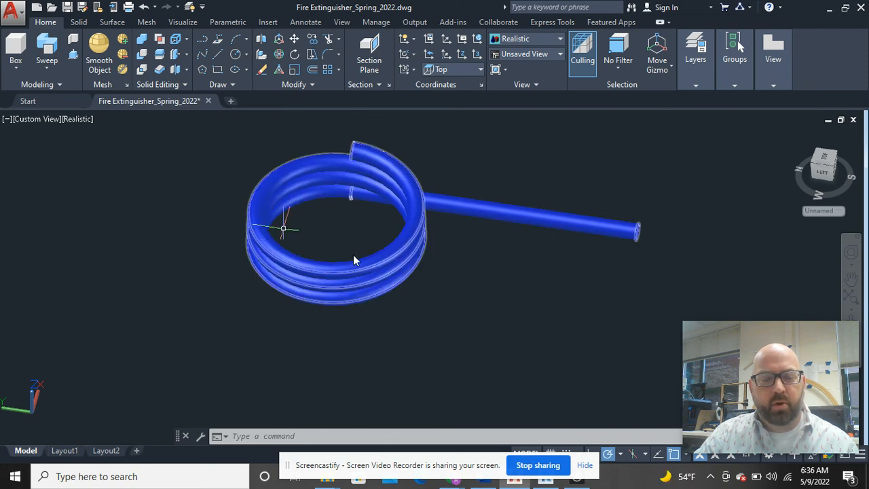
Delete the original wireframe helix, line and circle, keeping the swept solid pin.
scroll(159, 229, down, 3)
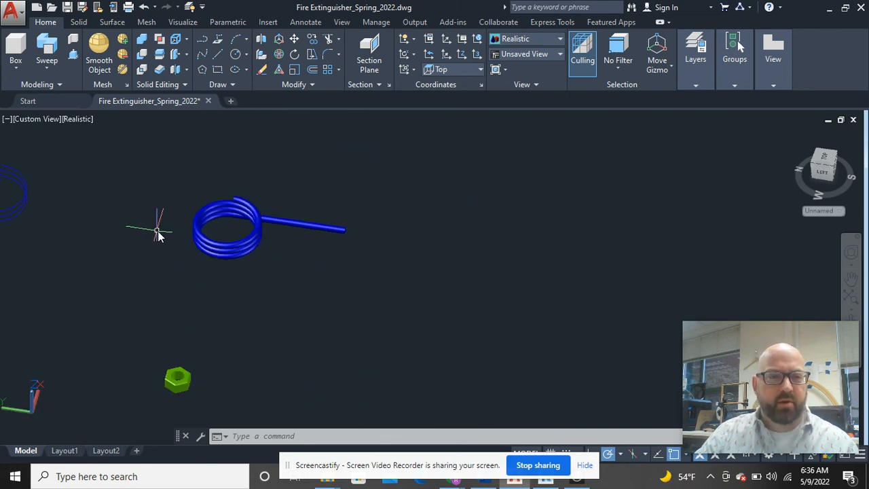
middle_drag(151, 228, 355, 254)
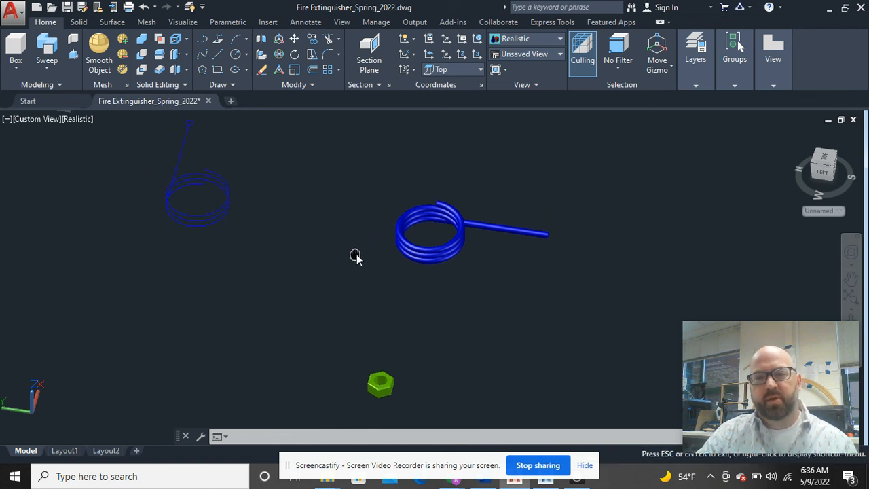
middle_drag(283, 248, 299, 288)
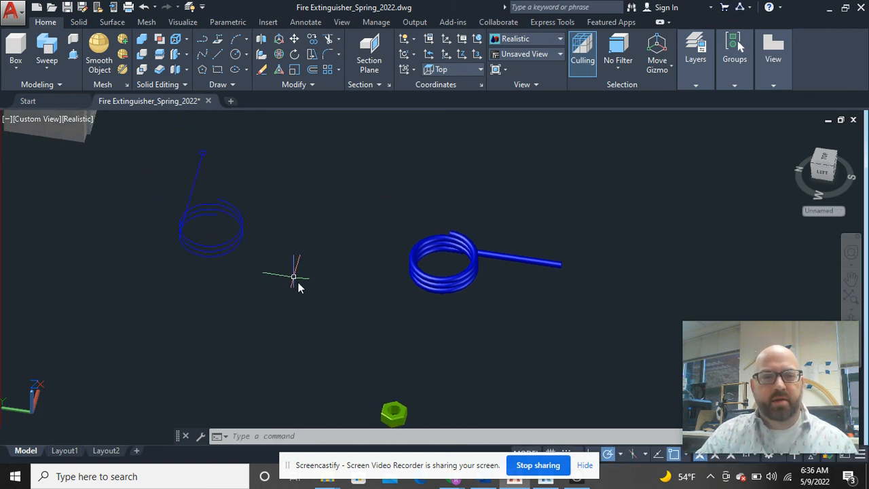
click(299, 289)
click(177, 140)
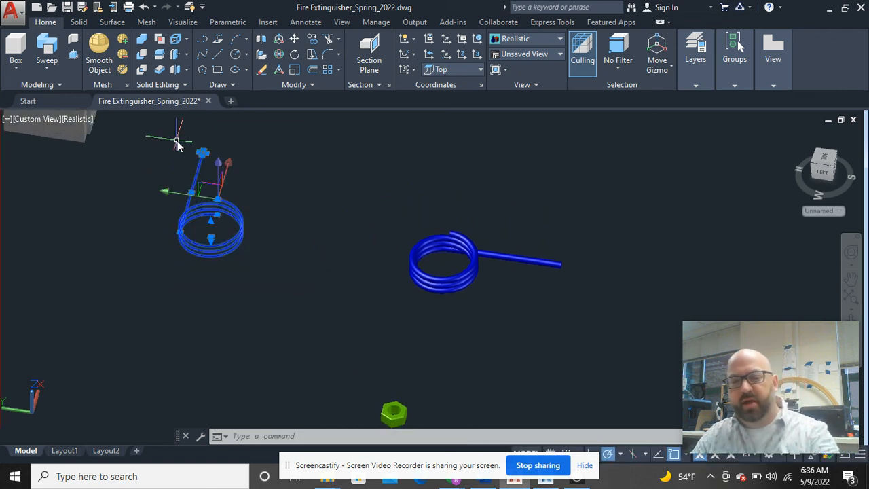
key(Delete)
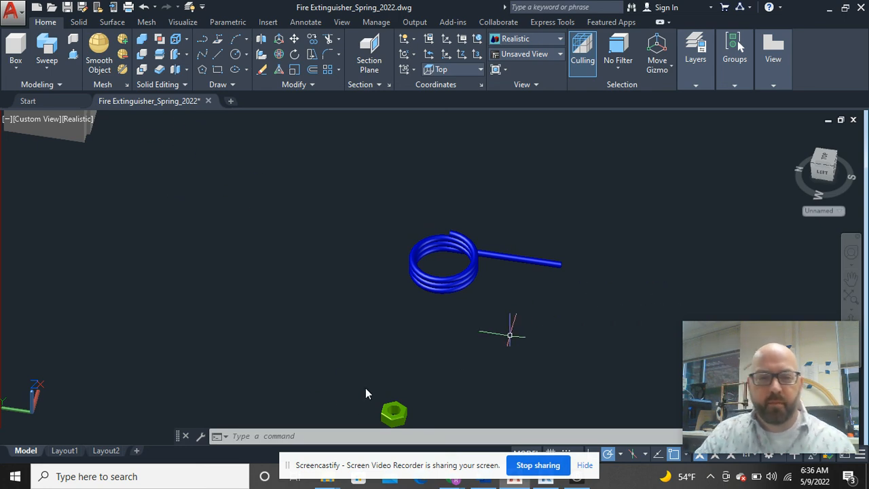